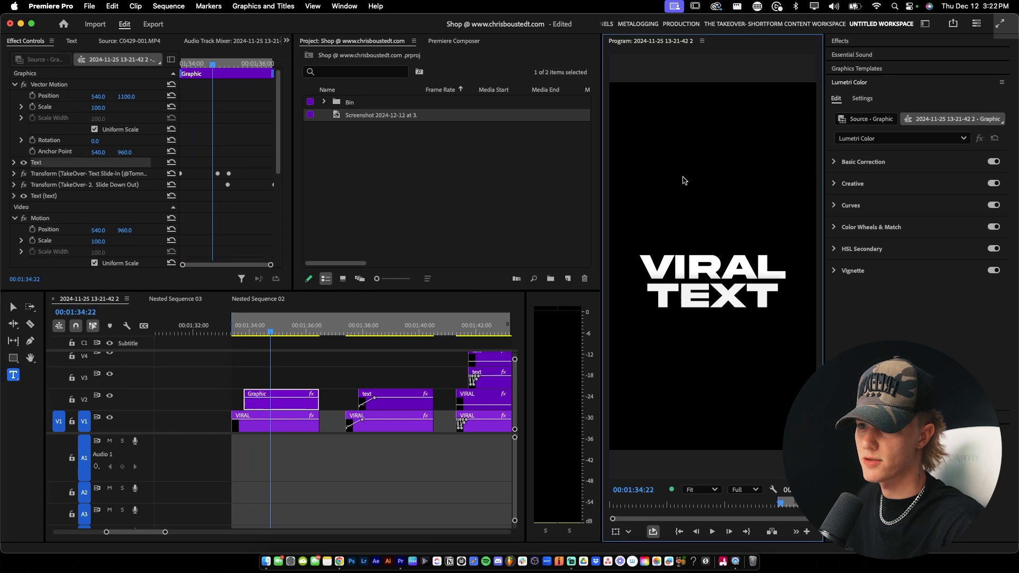
Add a "TEXT" text layer above the VIRAL TEXT title and center it horizontally in the frame
{"action": "type", "text": "TEXT"}
{"action": "double_click", "coordinate": [711, 162]}
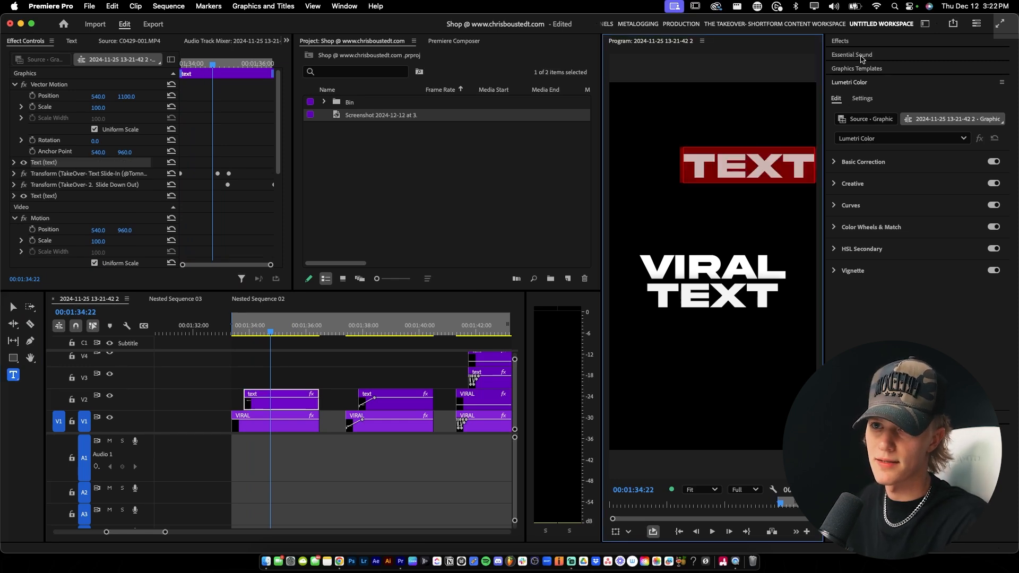
{"action": "left_click", "coordinate": [859, 85]}
{"action": "left_click", "coordinate": [861, 98]}
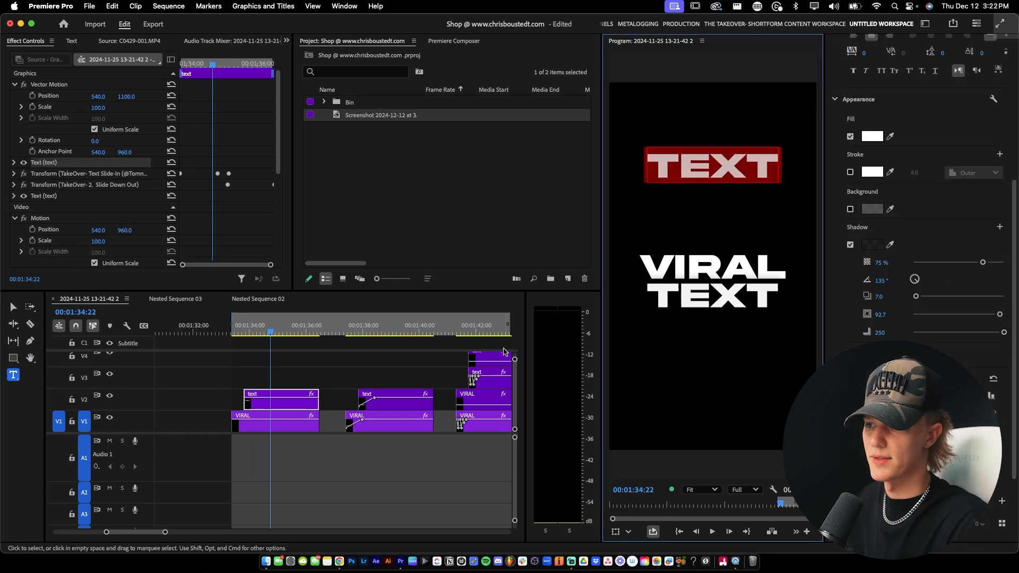
{"action": "left_click", "coordinate": [307, 358]}
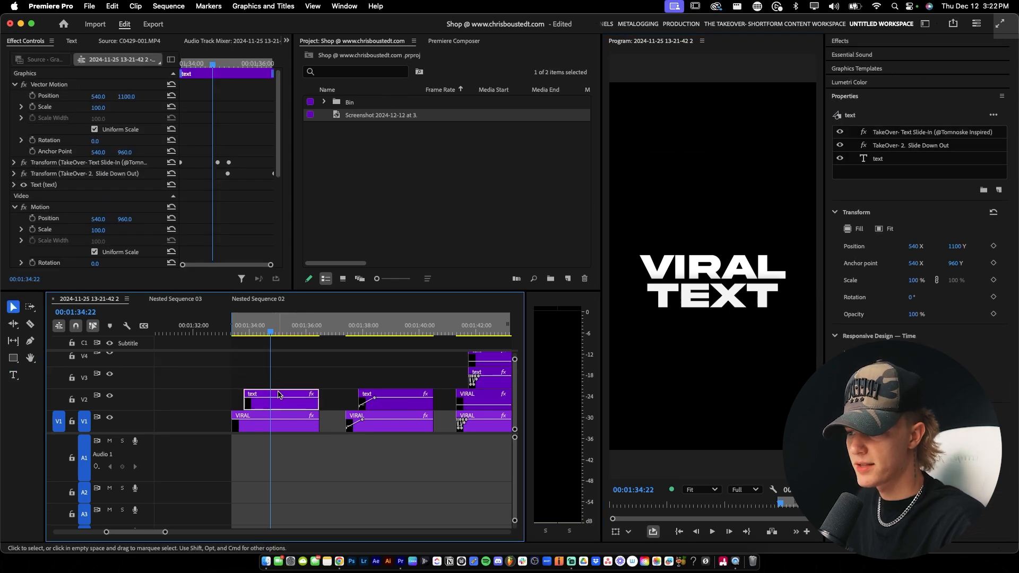
Duplicate the first text clip from V2 onto V3 and disable the V2 text clip and the V1 VIRAL clip beneath it
{"action": "left_click_drag", "start_coordinate": [278, 395], "coordinate": [278, 378]}
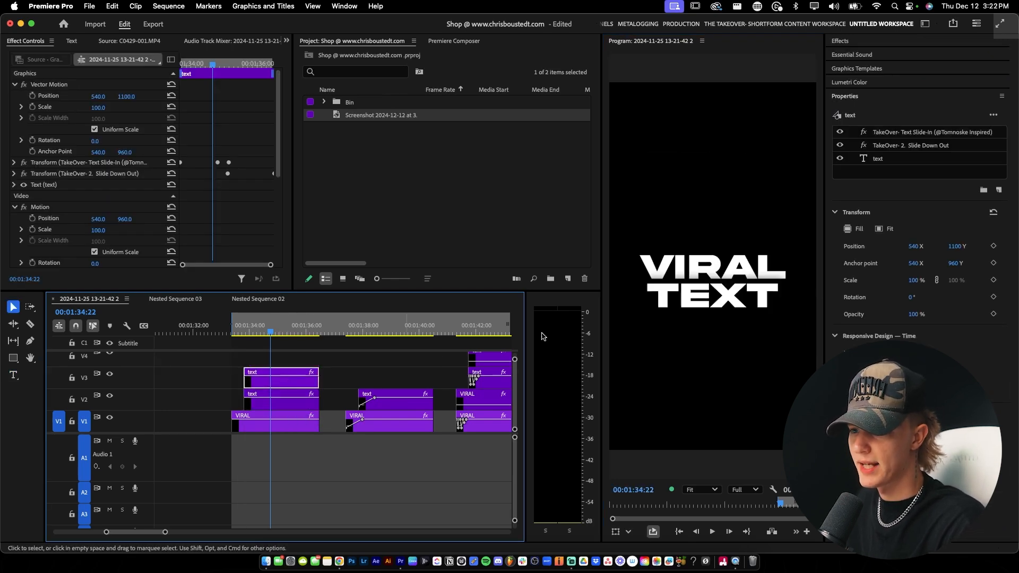
{"action": "left_click", "coordinate": [256, 394]}
{"action": "key", "text": "shift+super+e"}
{"action": "left_click", "coordinate": [268, 424]}
{"action": "key", "text": "shift+super+e"}
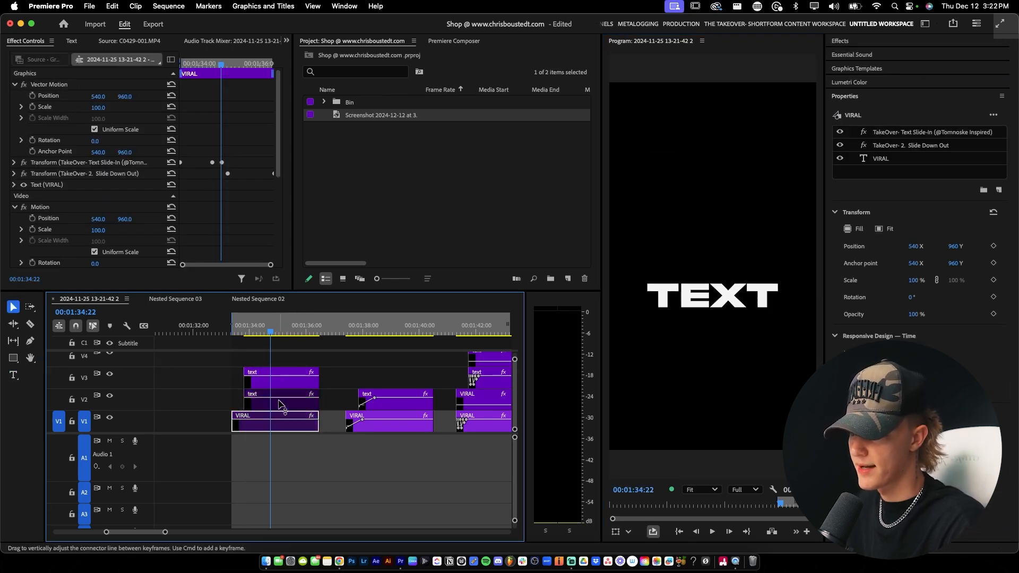
Remove the slide-in and slide-down Transform effects from the V3 text clip and check it near its start
{"action": "left_click_drag", "start_coordinate": [267, 326], "coordinate": [240, 326]}
{"action": "key", "text": "Right"}
{"action": "key", "text": "Right"}
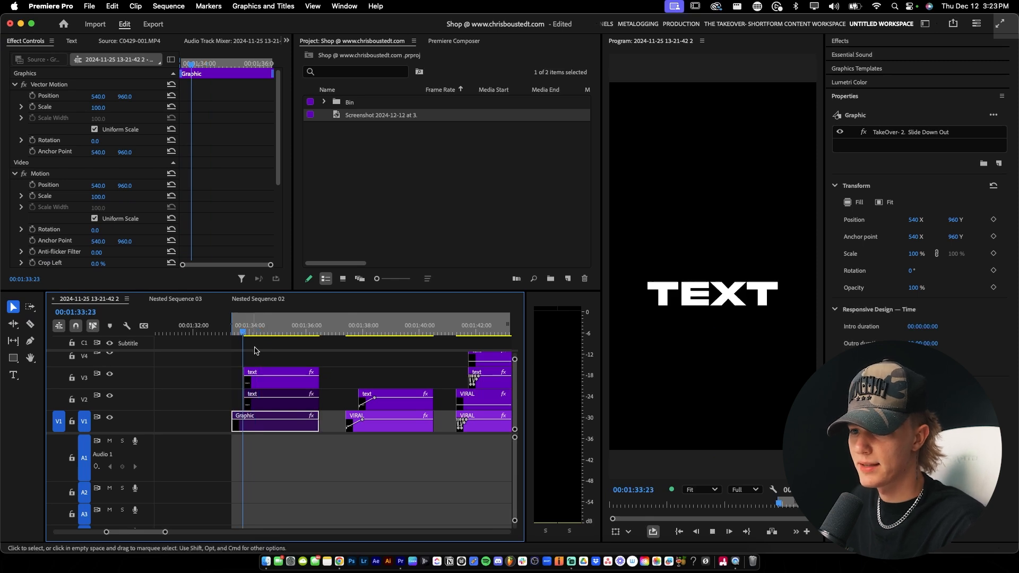
{"action": "left_click", "coordinate": [266, 373]}
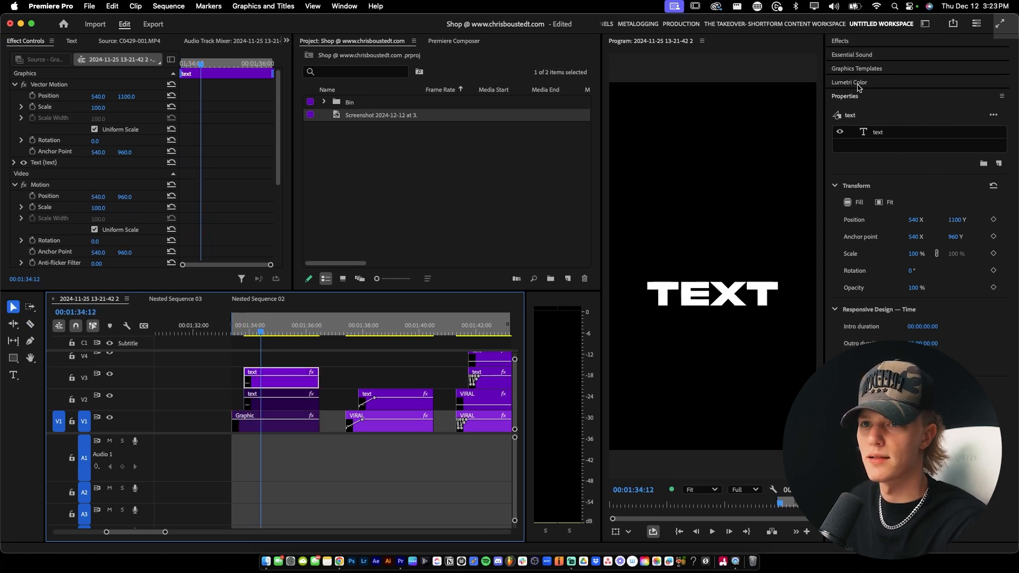
Show the effects library and browse the presets in the TakeOver Content Editing Pack
{"action": "left_click", "coordinate": [852, 55]}
{"action": "left_click", "coordinate": [844, 41]}
{"action": "left_click", "coordinate": [834, 55]}
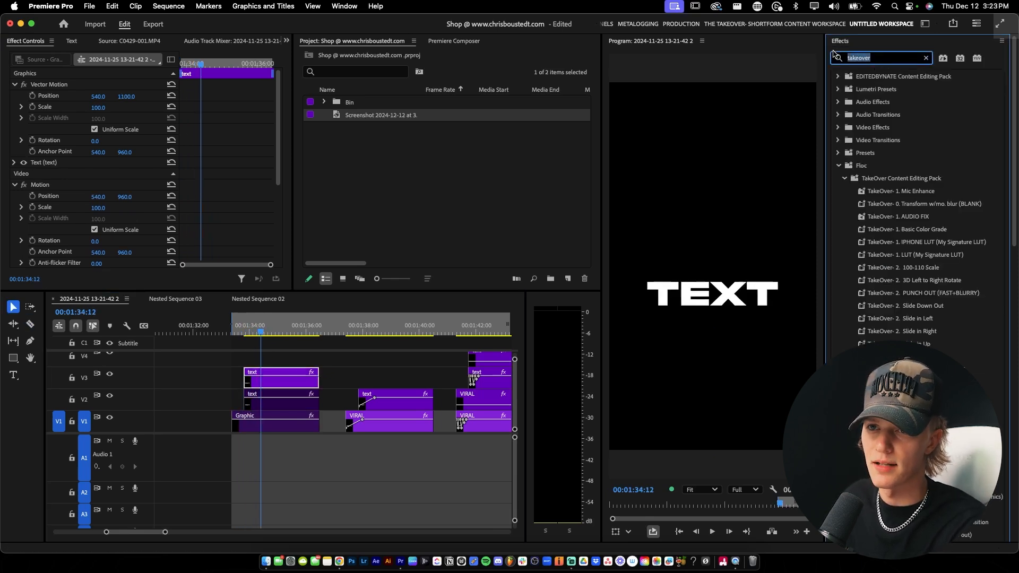
{"action": "left_click_drag", "start_coordinate": [1013, 199], "coordinate": [1018, 410]}
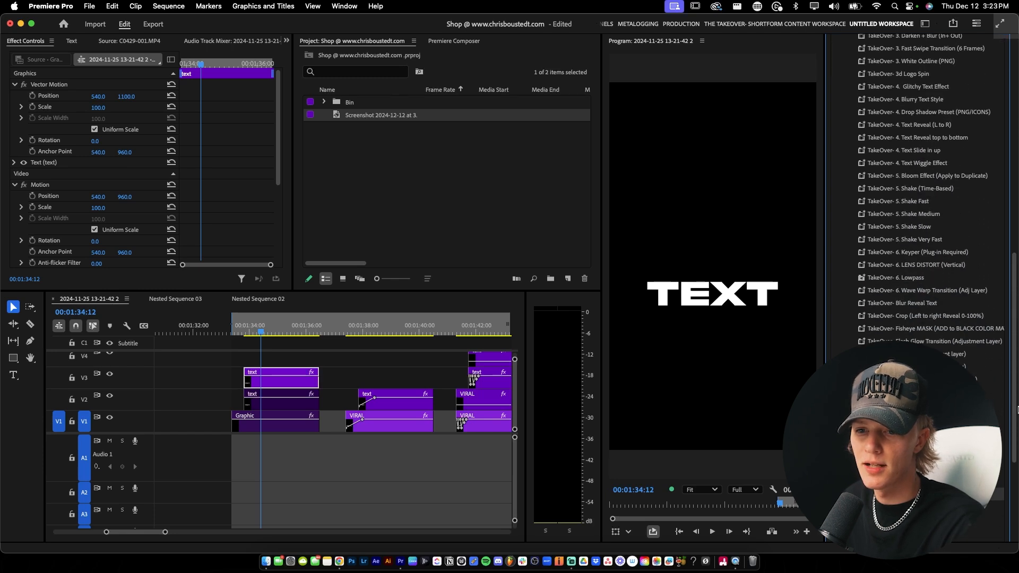
{"action": "left_click_drag", "start_coordinate": [753, 418], "coordinate": [261, 375]}
Play back the V3 text clip from its start to check the text without animation
{"action": "left_click", "coordinate": [240, 330]}
{"action": "key", "text": "space"}
{"action": "key", "text": "c"}
{"action": "key", "text": "v"}
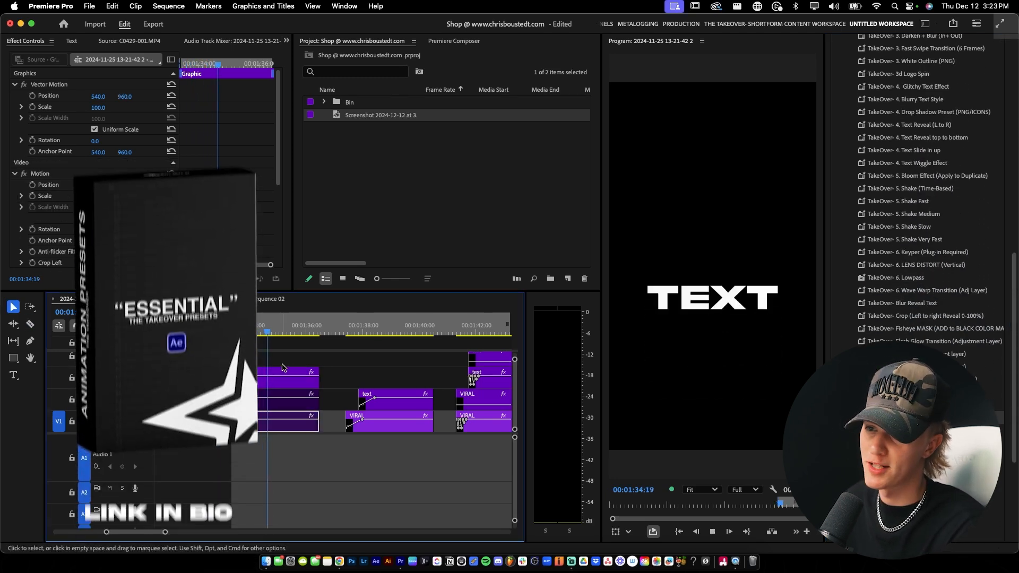
{"action": "key", "text": "space"}
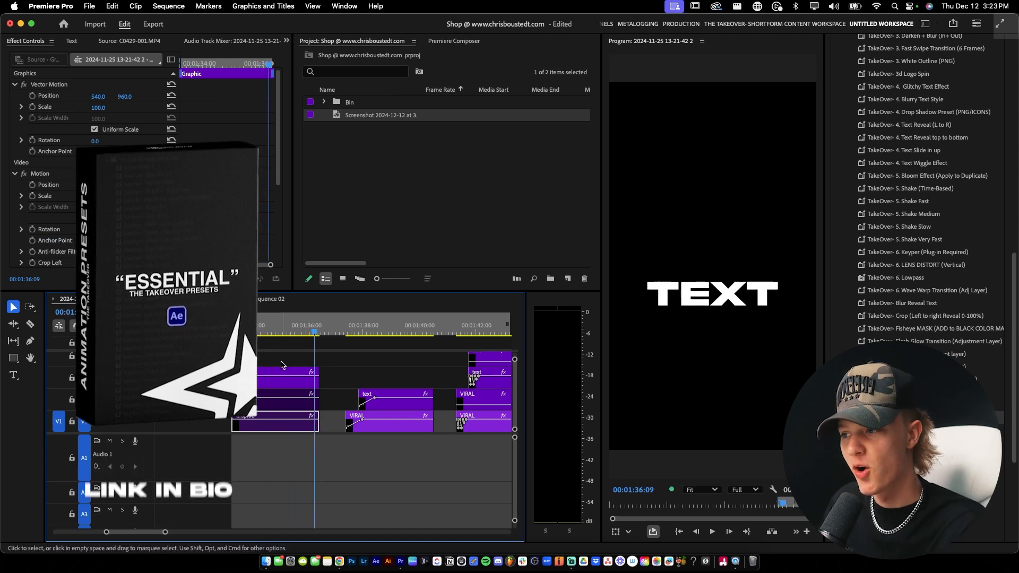
Apply the "TakeOver- 0. Transform w/mo. blur (BLANK)" preset to the V3 text clip
{"action": "left_click", "coordinate": [243, 331]}
{"action": "left_click", "coordinate": [282, 380]}
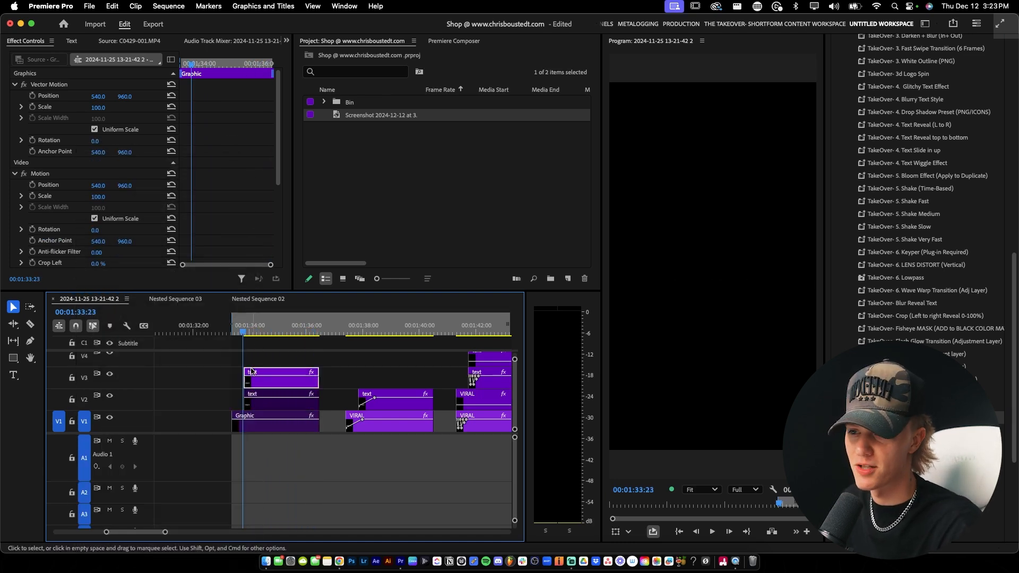
{"action": "scroll", "coordinate": [1017, 377], "scroll_direction": "up", "scroll_amount": 15}
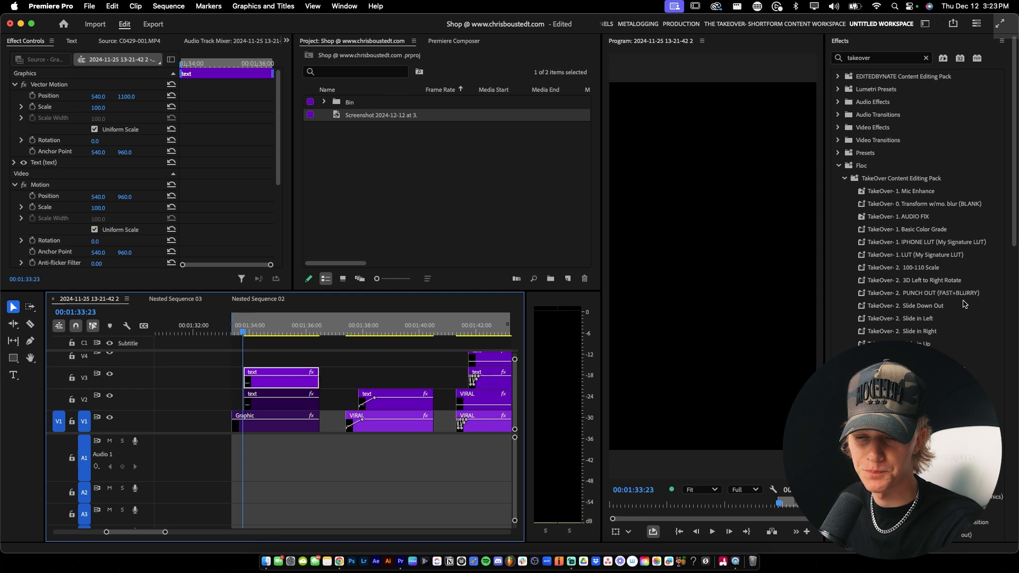
{"action": "left_click_drag", "start_coordinate": [923, 207], "coordinate": [256, 381]}
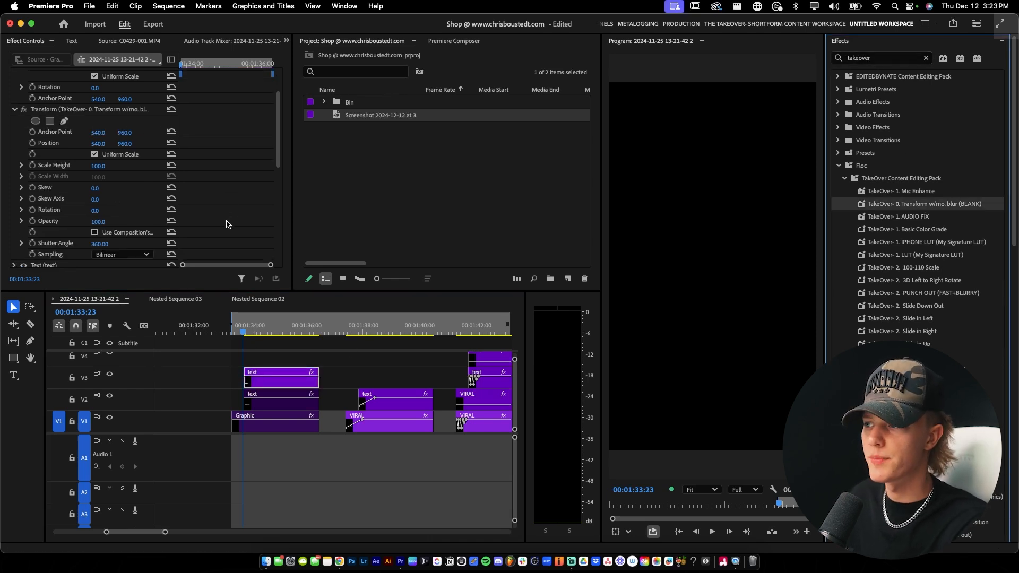
Enable Position keyframing in the V3 text clip's Transform effect at 00:01:33:26
{"action": "scroll", "coordinate": [105, 206], "scroll_direction": "down", "scroll_amount": 3}
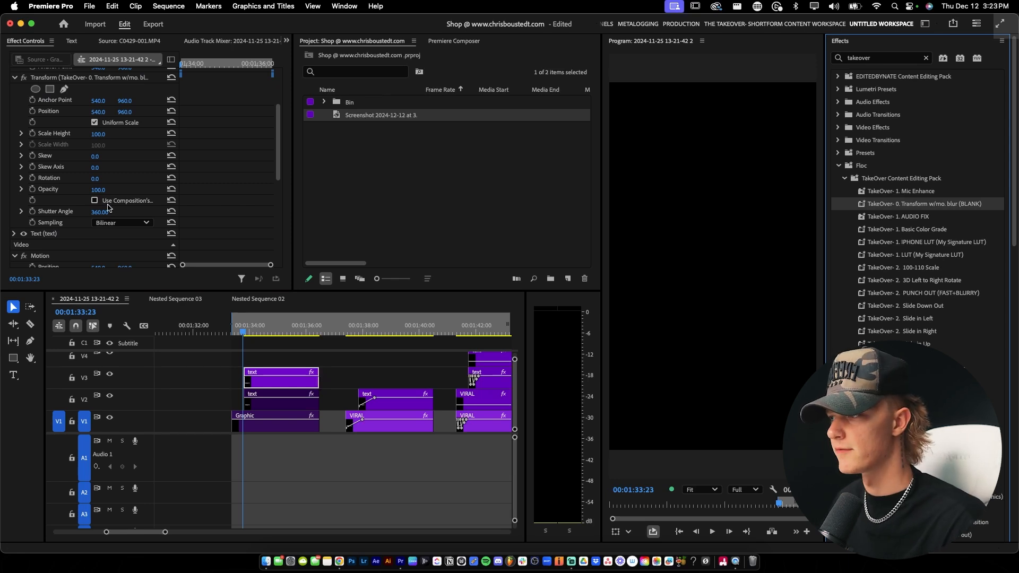
{"action": "scroll", "coordinate": [112, 213], "scroll_direction": "up", "scroll_amount": 2}
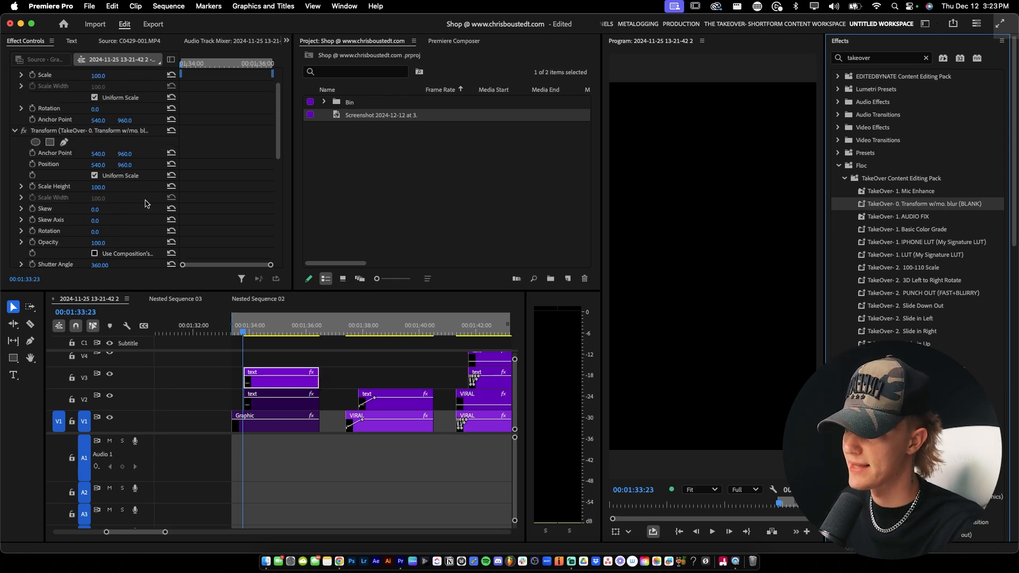
{"action": "left_click", "coordinate": [246, 327]}
{"action": "key", "text": "equal"}
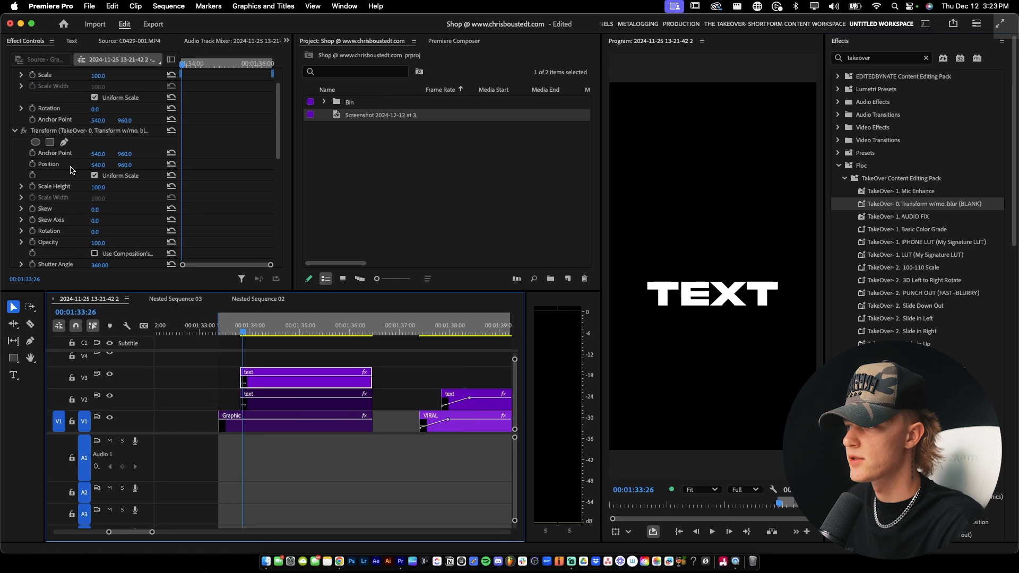
{"action": "left_click", "coordinate": [34, 166]}
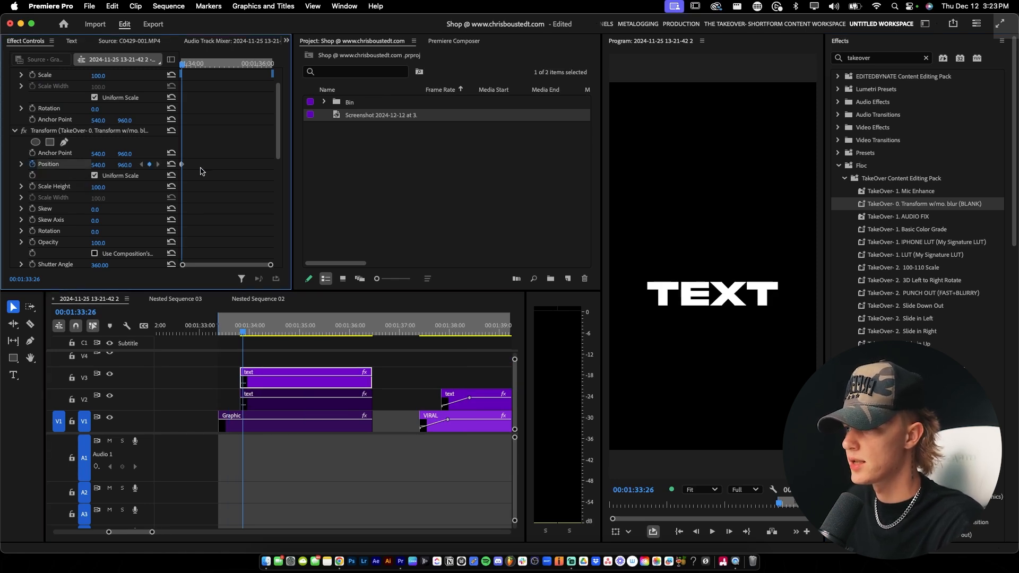
Move the Position keyframe later and set the vertical Position to 1191 at the clip's first frame, 00:01:33:24
{"action": "scroll", "coordinate": [202, 171], "scroll_direction": "up", "scroll_amount": 1}
{"action": "left_click_drag", "start_coordinate": [190, 188], "coordinate": [190, 188]}
{"action": "left_click", "coordinate": [179, 59]}
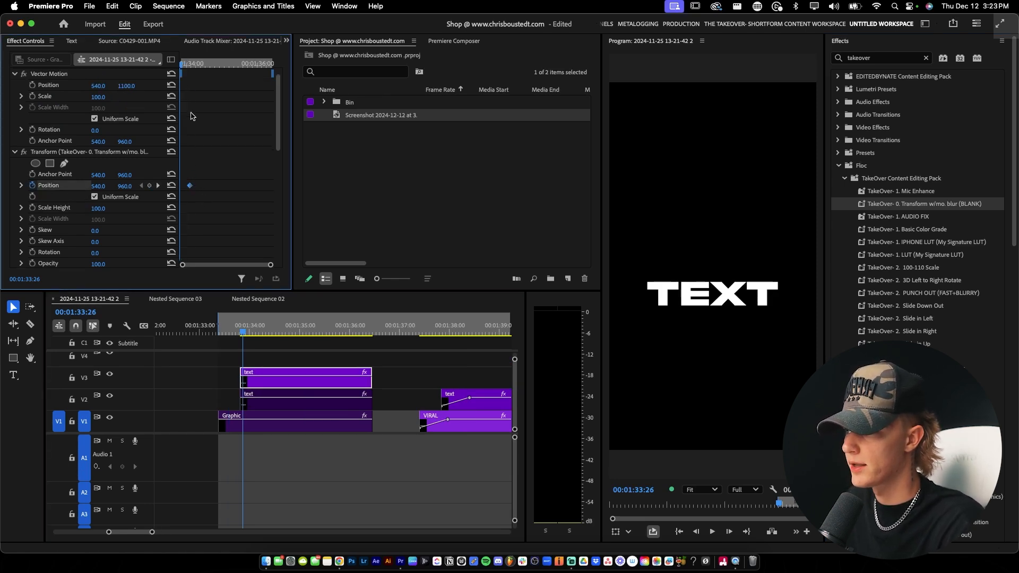
{"action": "left_click_drag", "start_coordinate": [125, 186], "coordinate": [142, 186]}
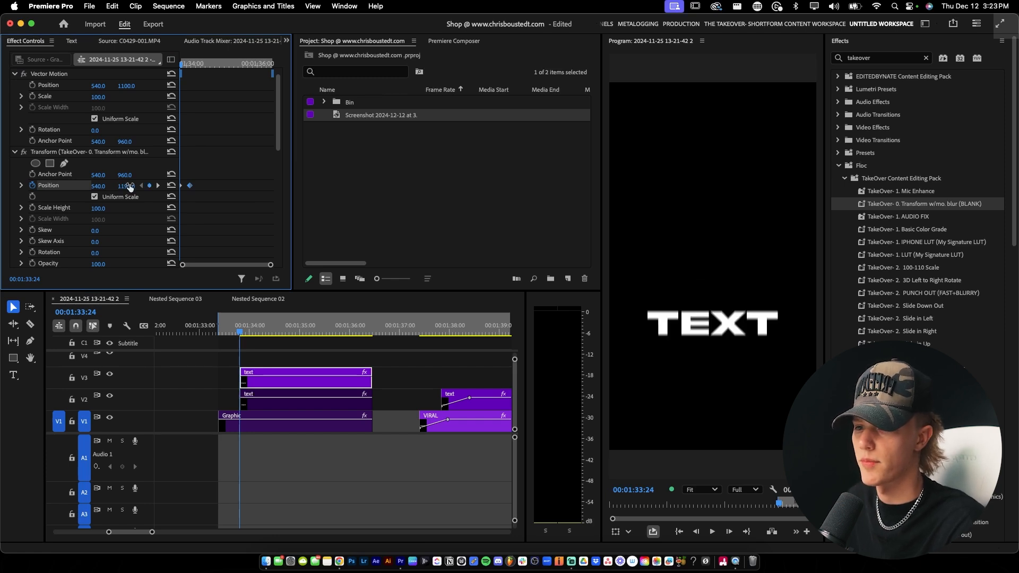
Move the ending Position keyframe to 00:01:34:09 and play back the slide
{"action": "left_click", "coordinate": [197, 143]}
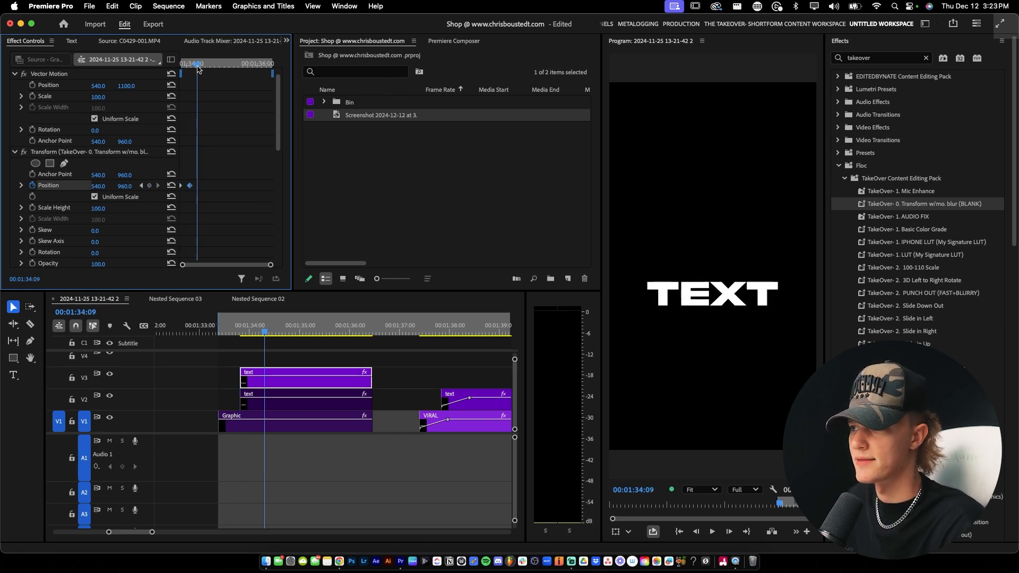
{"action": "left_click", "coordinate": [197, 185]}
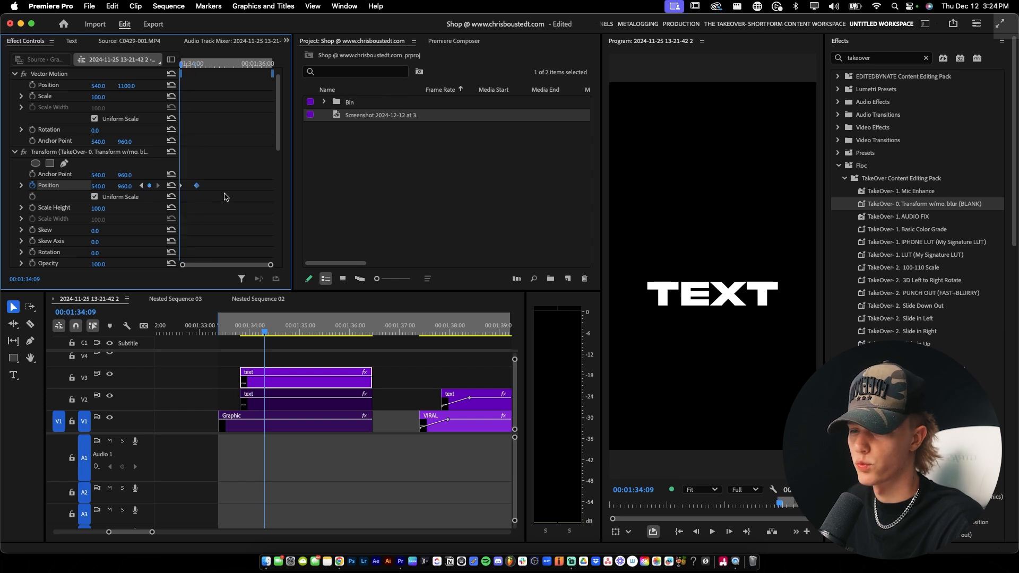
{"action": "key", "text": "space"}
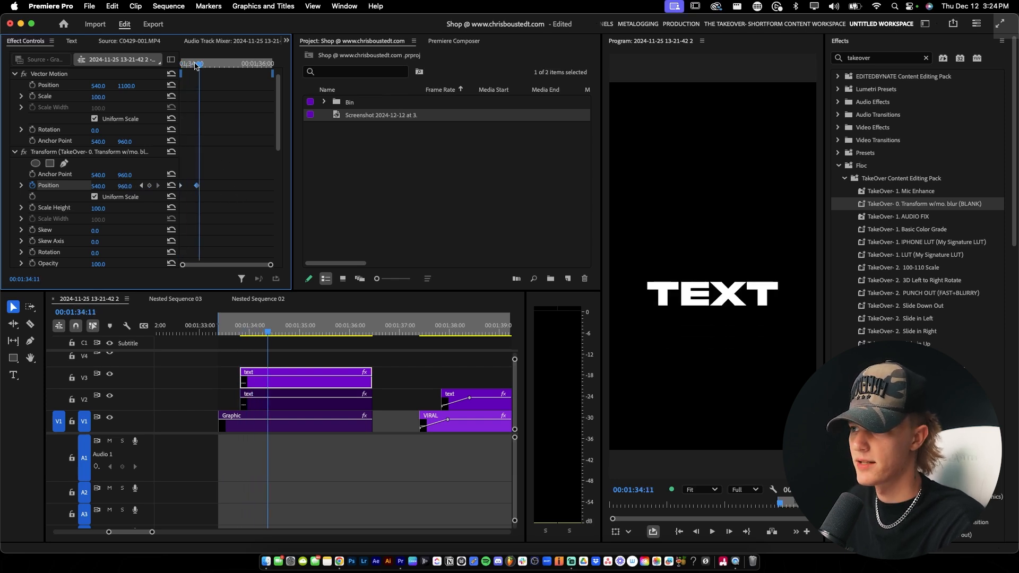
{"action": "key", "text": "space"}
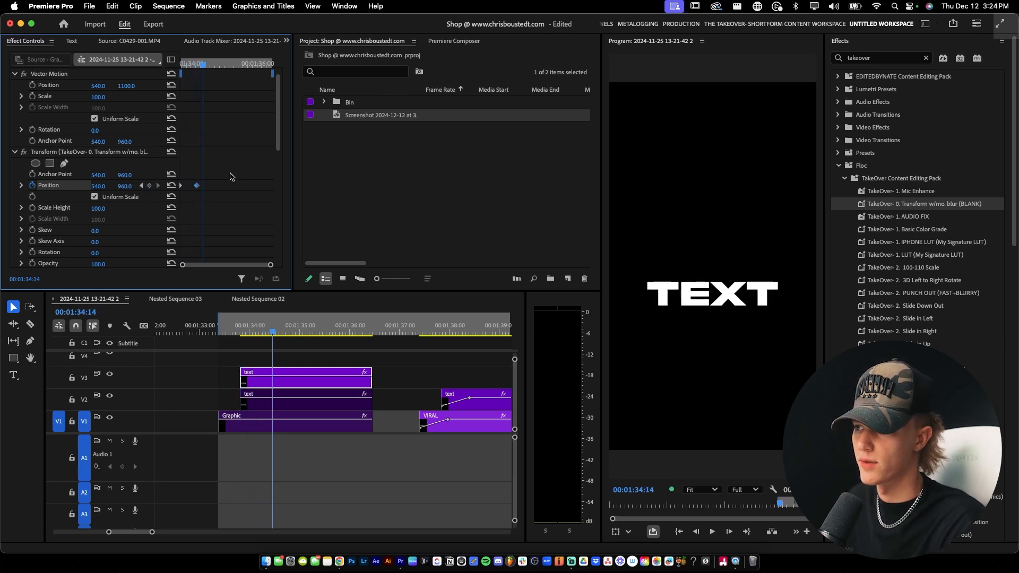
Set the temporal interpolation of both Position keyframes to Bezier
{"action": "right_click", "coordinate": [197, 186]}
{"action": "mouse_move", "coordinate": [243, 285]}
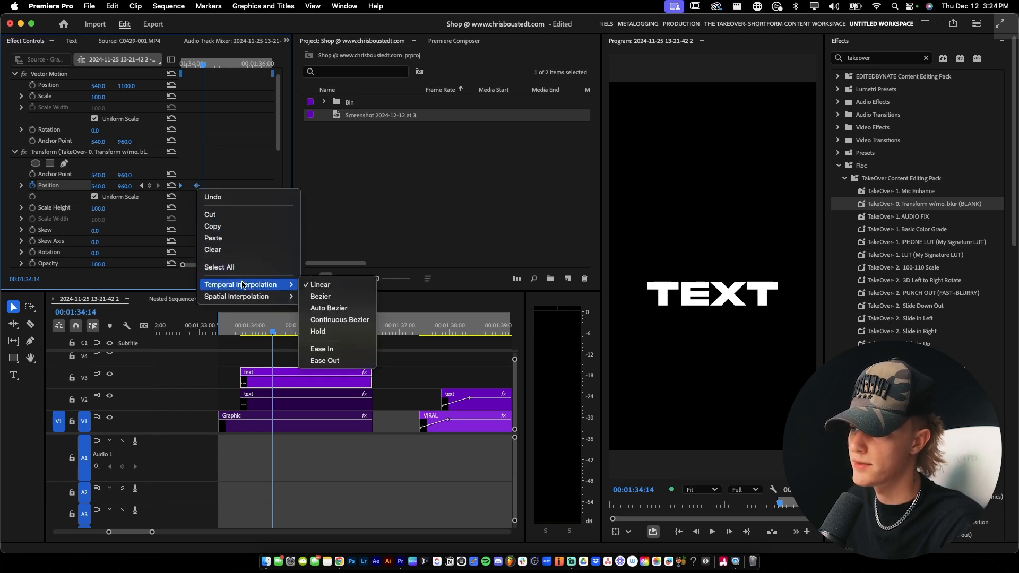
{"action": "left_click", "coordinate": [320, 296]}
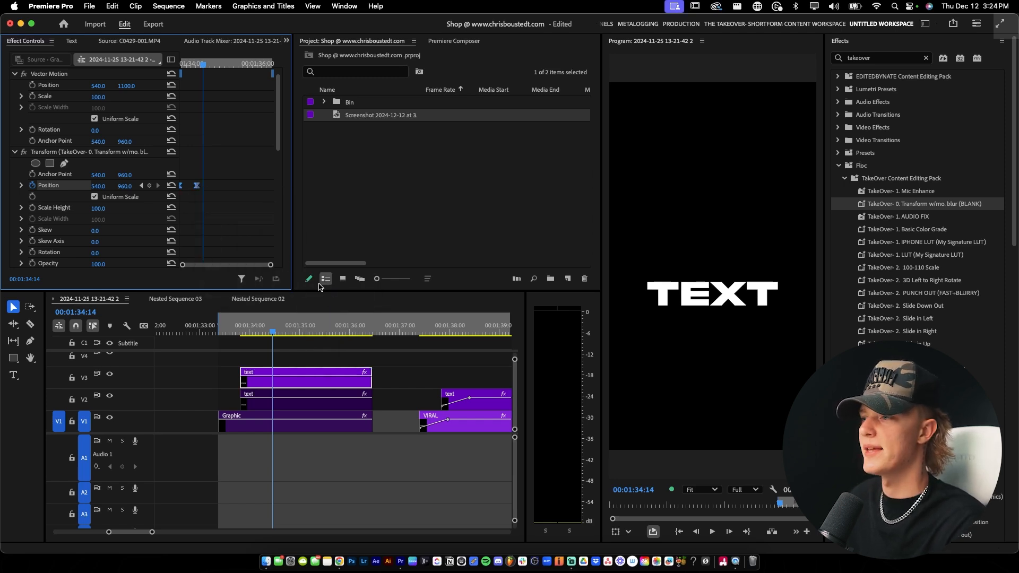
Reshape the Position velocity graph to start fast and ease gradually into the ending keyframe, and preview the motion
{"action": "left_click", "coordinate": [21, 186]}
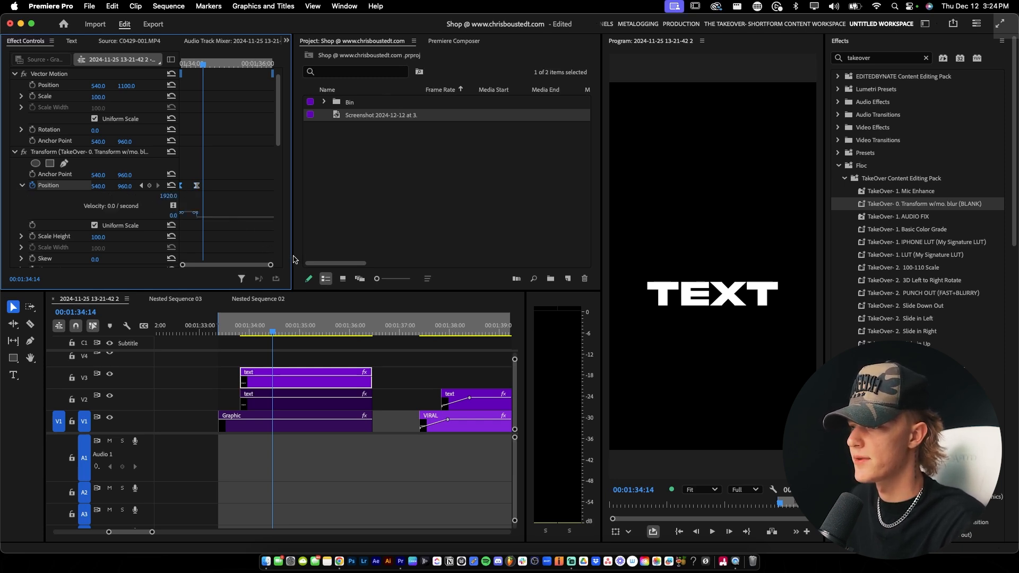
{"action": "left_click_drag", "start_coordinate": [292, 256], "coordinate": [274, 267]}
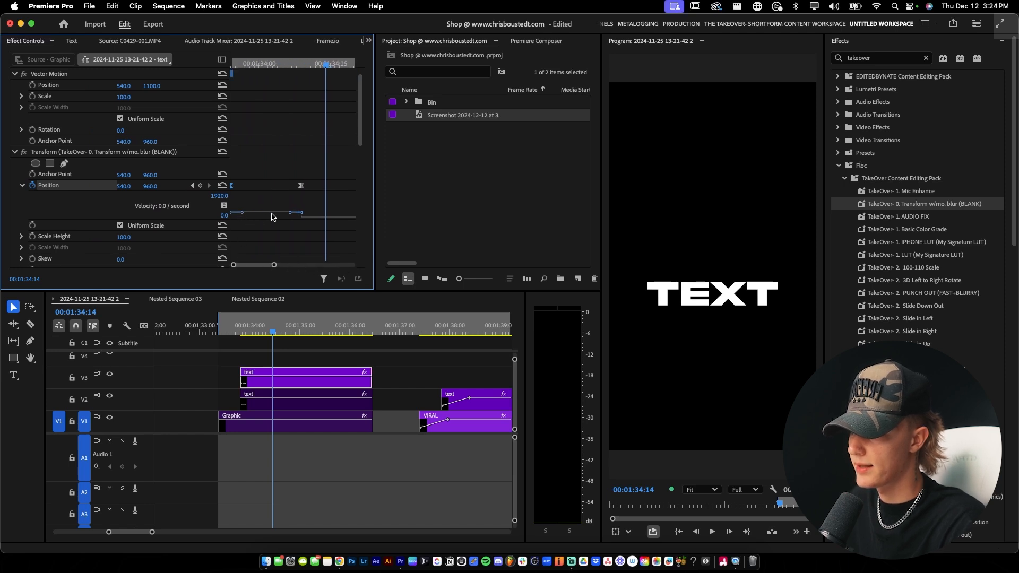
{"action": "left_click_drag", "start_coordinate": [240, 215], "coordinate": [264, 218]}
{"action": "key", "text": "shift+Left"}
{"action": "left_click_drag", "start_coordinate": [246, 66], "coordinate": [363, 66]}
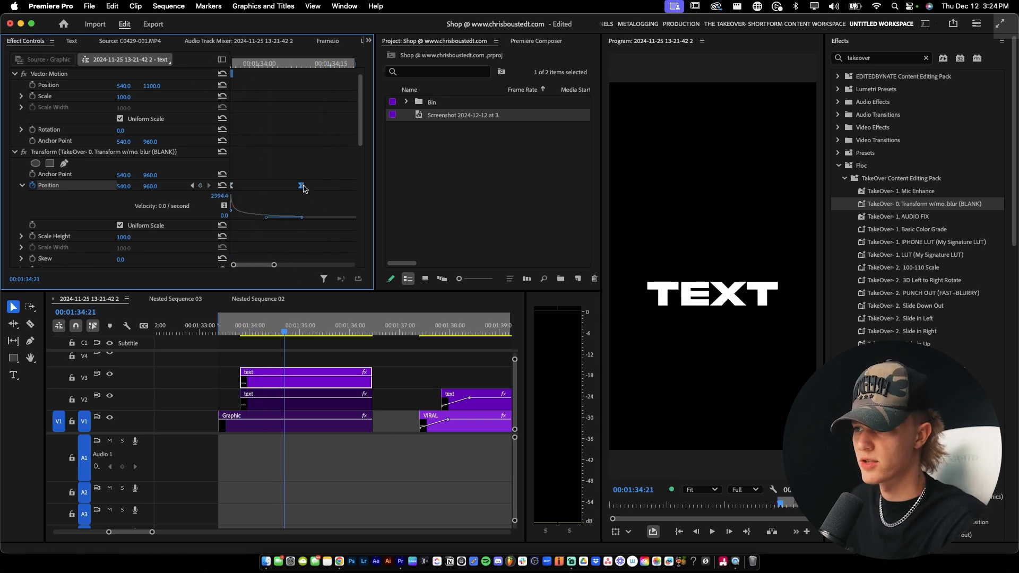
{"action": "left_click", "coordinate": [246, 332]}
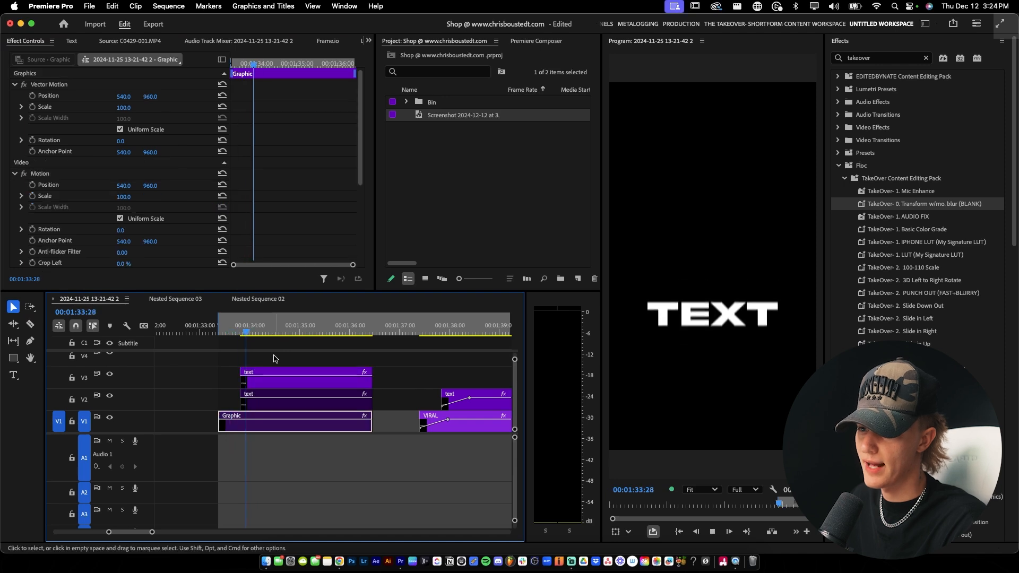
Enable Opacity keyframing in the V3 text clip's Transform effect at the clip's first frame, 00:01:33:24
{"action": "key", "text": "Left"}
{"action": "key", "text": "Left"}
{"action": "key", "text": "Left"}
{"action": "key", "text": "Left"}
{"action": "left_click", "coordinate": [268, 380]}
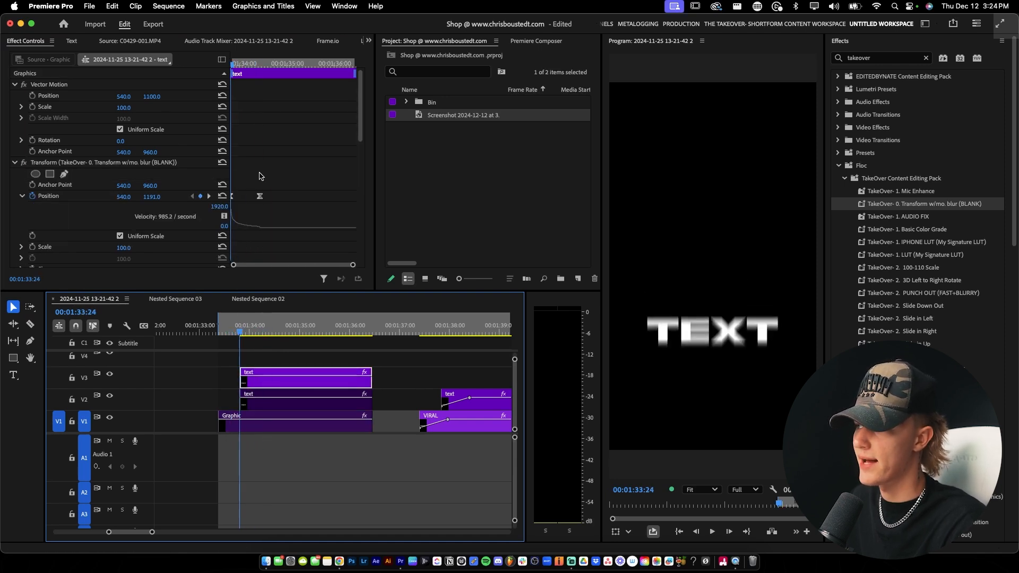
{"action": "scroll", "coordinate": [242, 157], "scroll_direction": "down", "scroll_amount": 8}
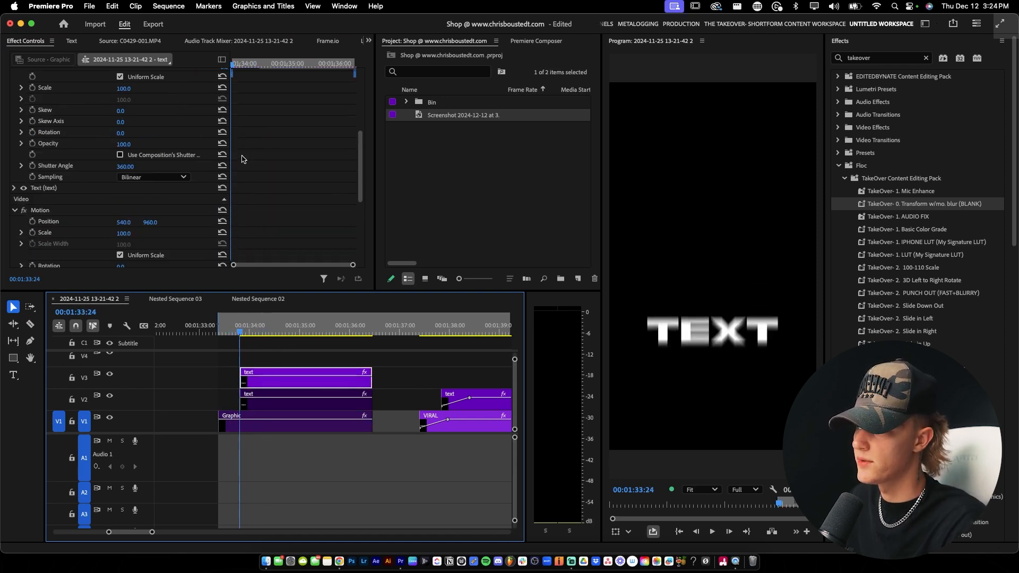
{"action": "left_click", "coordinate": [31, 144]}
Align the Opacity keyframe with the ending Position keyframe and set the Transform Opacity to 0 at the clip's start
{"action": "scroll", "coordinate": [282, 172], "scroll_direction": "up", "scroll_amount": 4}
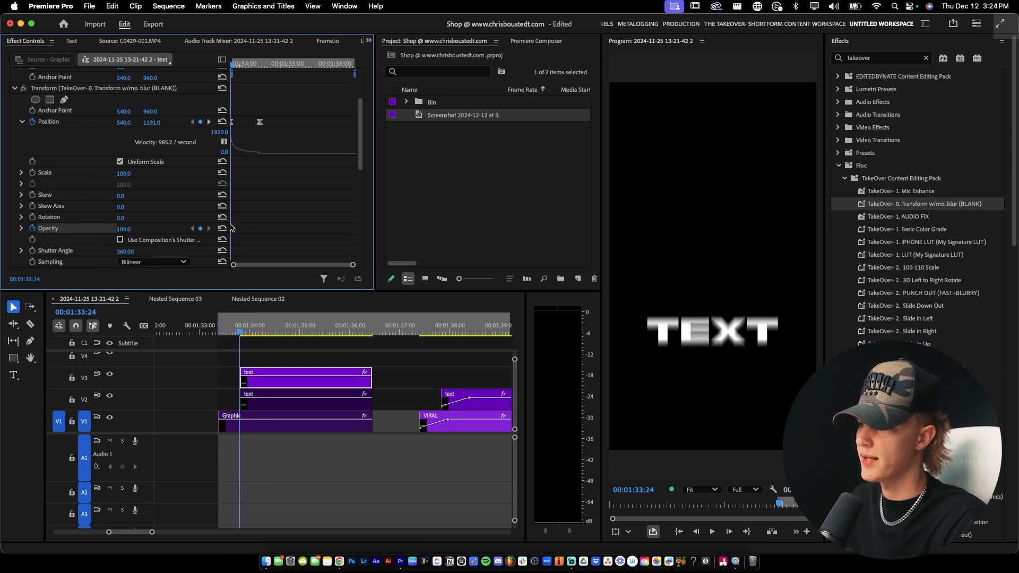
{"action": "left_click_drag", "start_coordinate": [233, 229], "coordinate": [260, 230]}
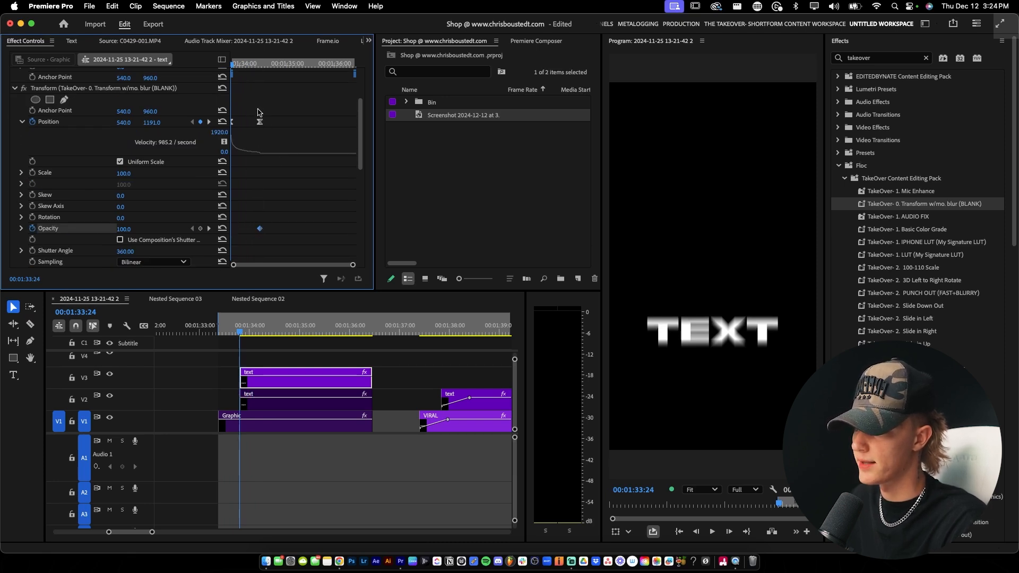
{"action": "left_click_drag", "start_coordinate": [124, 229], "coordinate": [103, 230]}
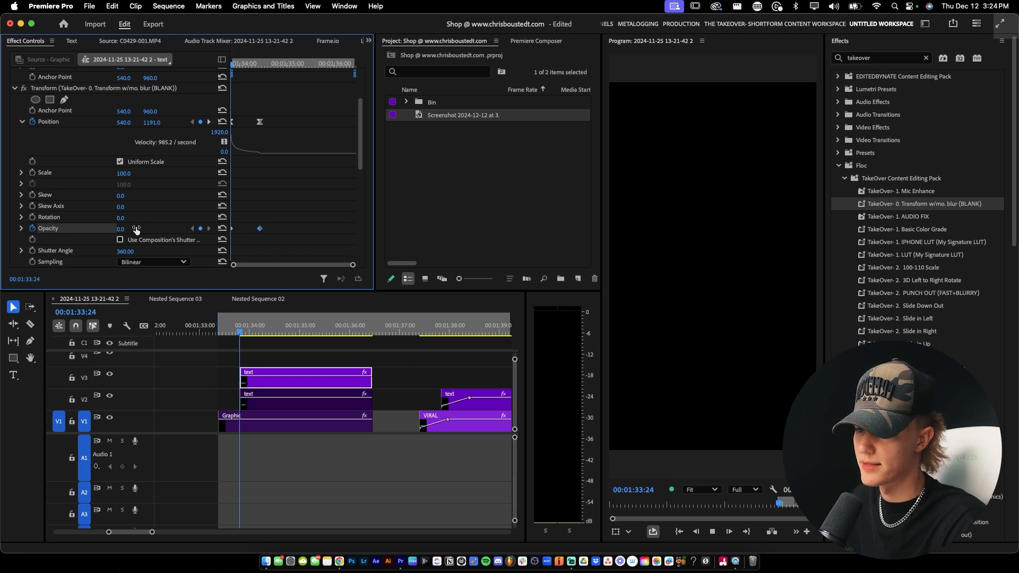
Move the ending Opacity keyframe to about 00:01:34:05, stretch the ending Position keyframe later, and preview the animation
{"action": "key", "text": "space"}
{"action": "key", "text": "space"}
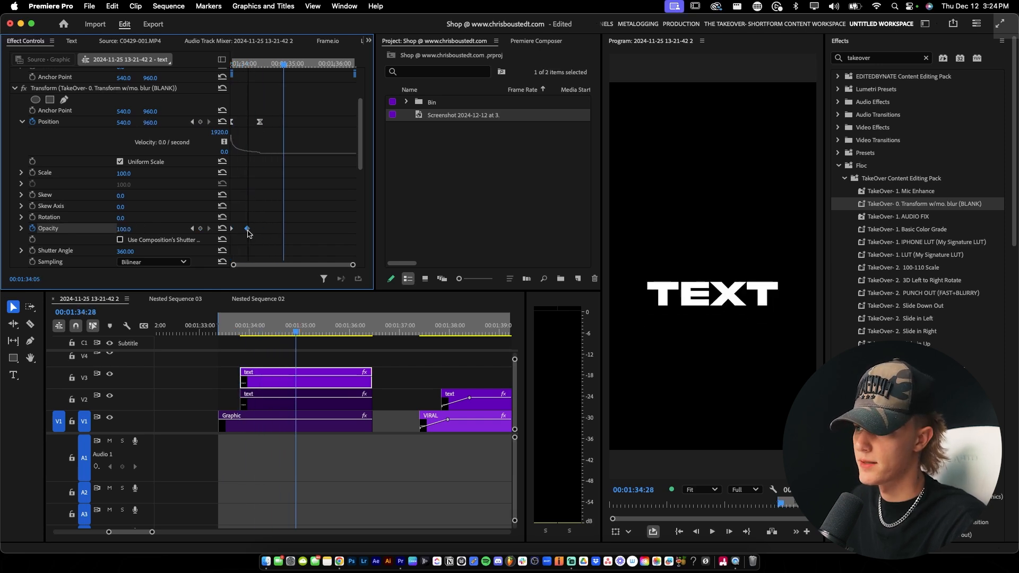
{"action": "left_click_drag", "start_coordinate": [261, 123], "coordinate": [283, 122]}
{"action": "key", "text": "Up"}
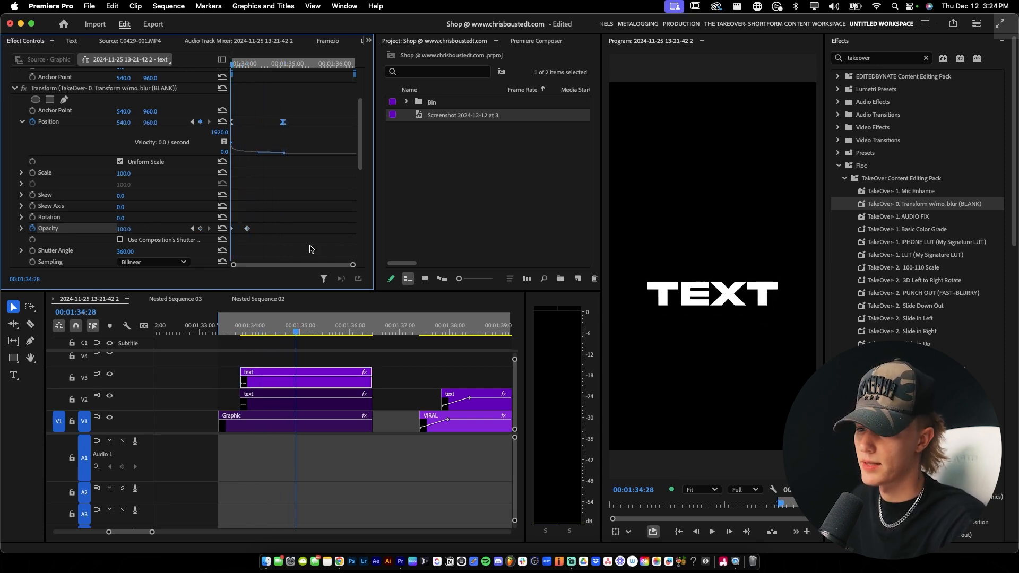
{"action": "key", "text": "space"}
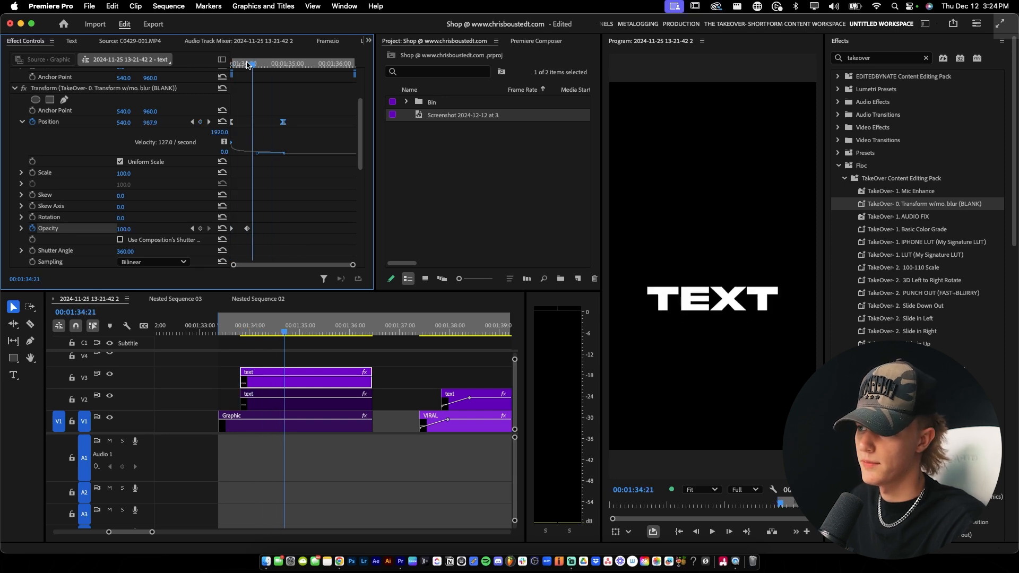
Set the starting Transform Opacity to 37, bring the ending Position keyframe earlier, and preview the slide-up from the clip's first frame
{"action": "key", "text": "space"}
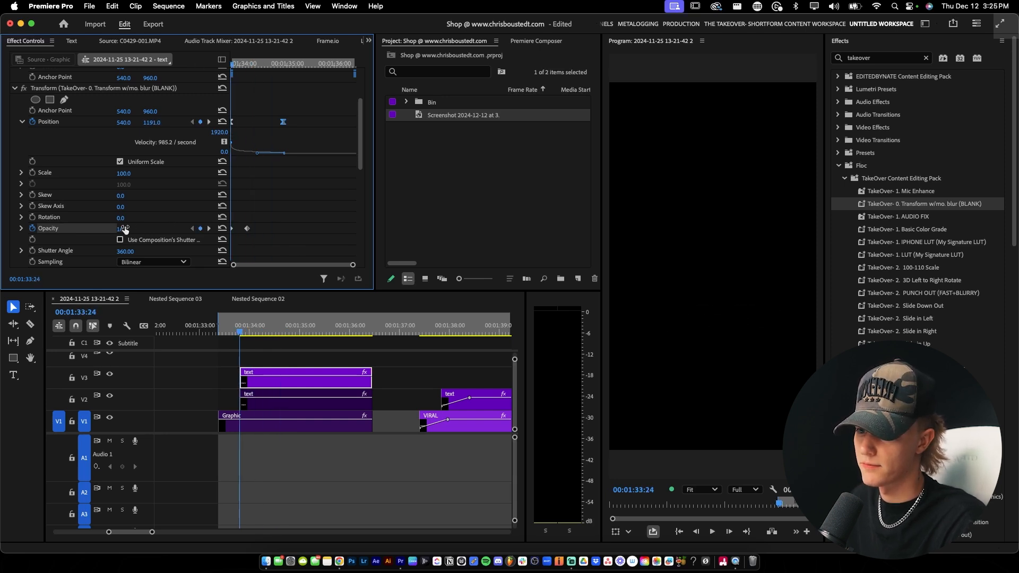
{"action": "key", "text": "space"}
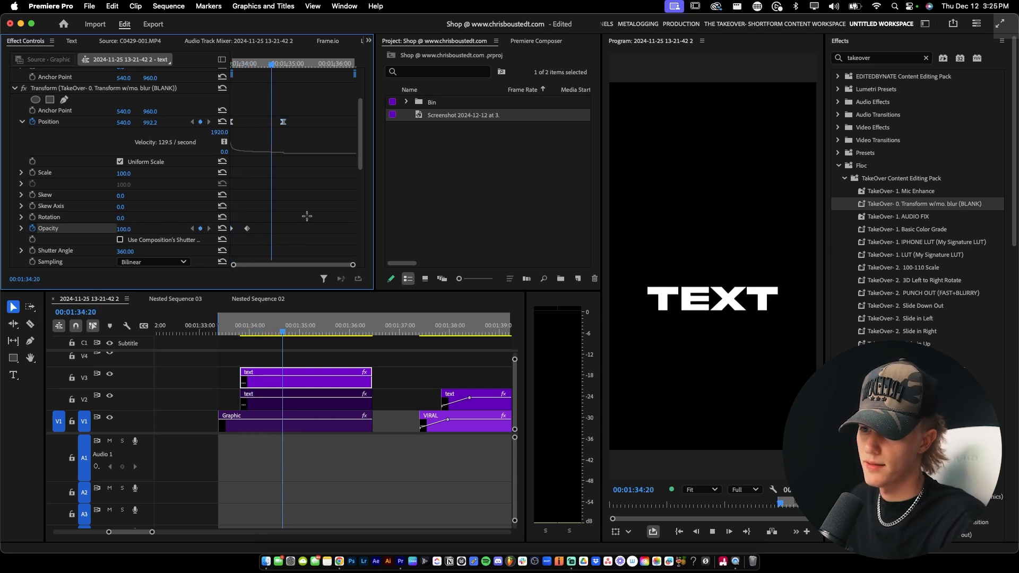
{"action": "key", "text": "space"}
{"action": "left_click_drag", "start_coordinate": [283, 122], "coordinate": [257, 122]}
{"action": "key", "text": "Up"}
{"action": "key", "text": "space"}
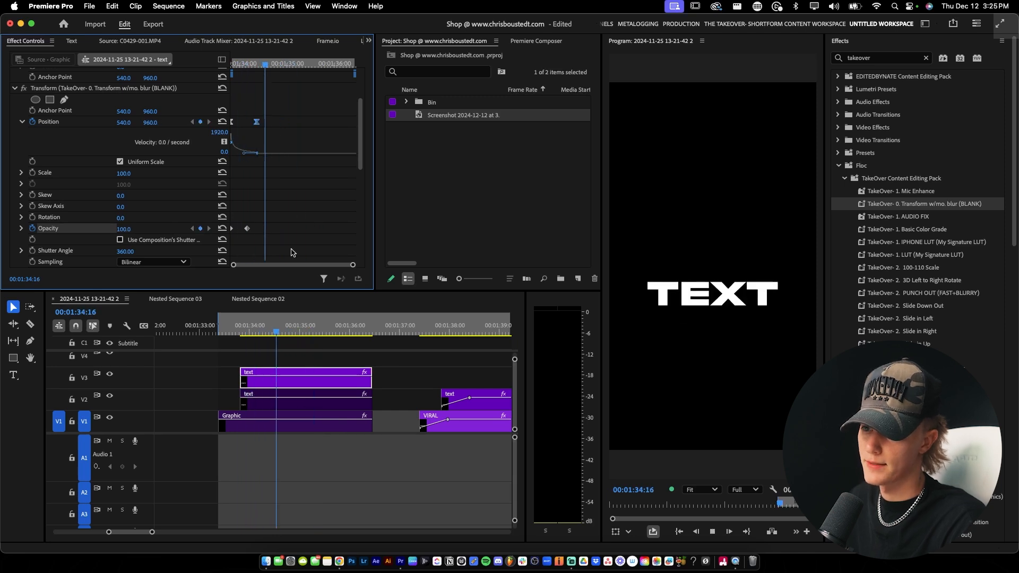
{"action": "key", "text": "space"}
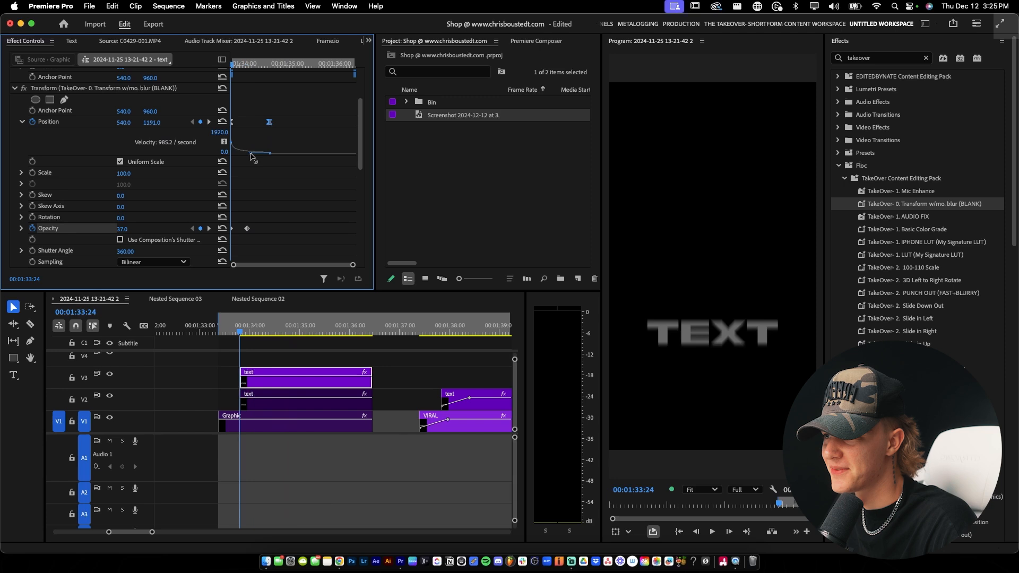
{"action": "left_click", "coordinate": [295, 183]}
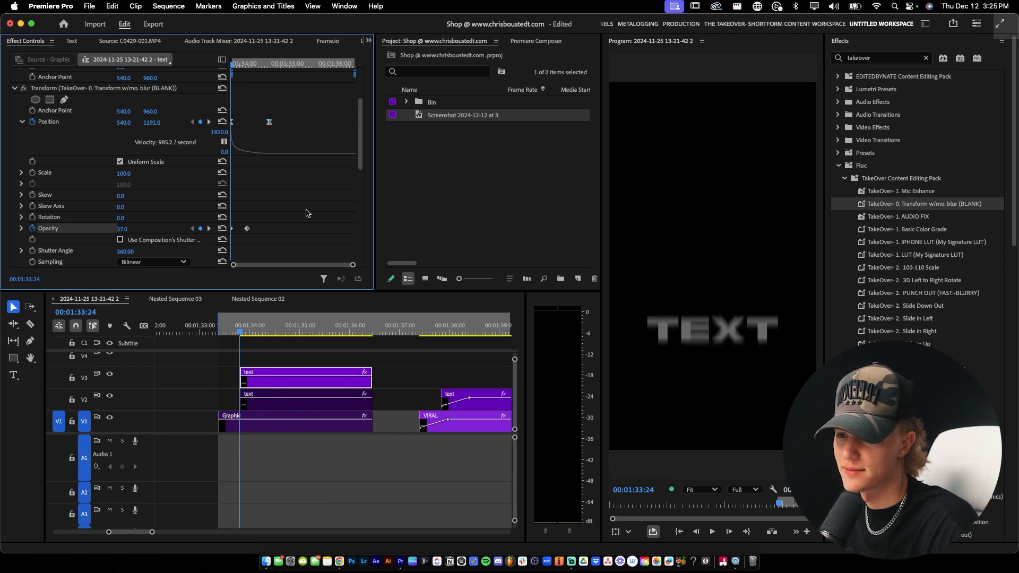
{"action": "key", "text": "space"}
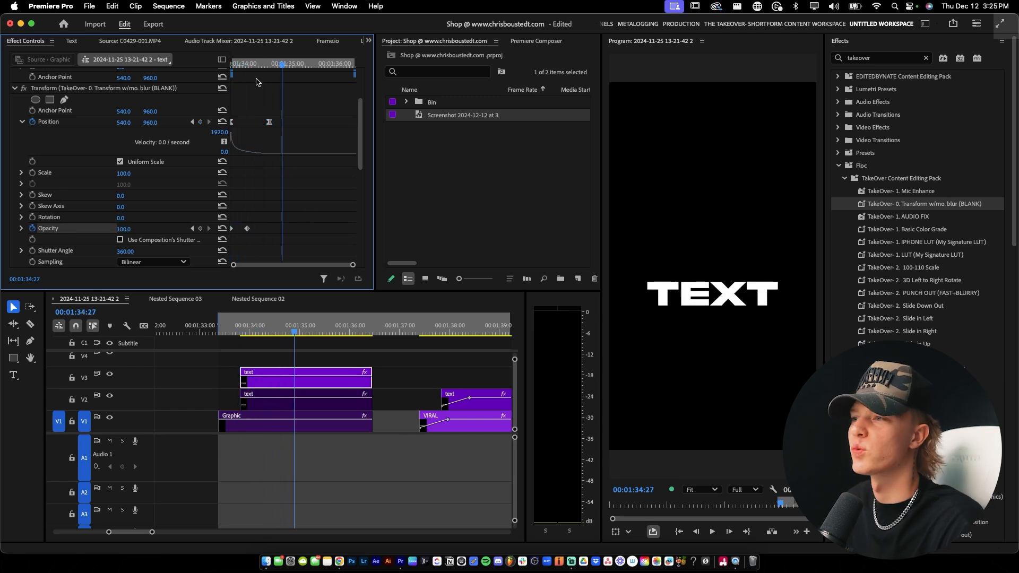
{"action": "key", "text": "space"}
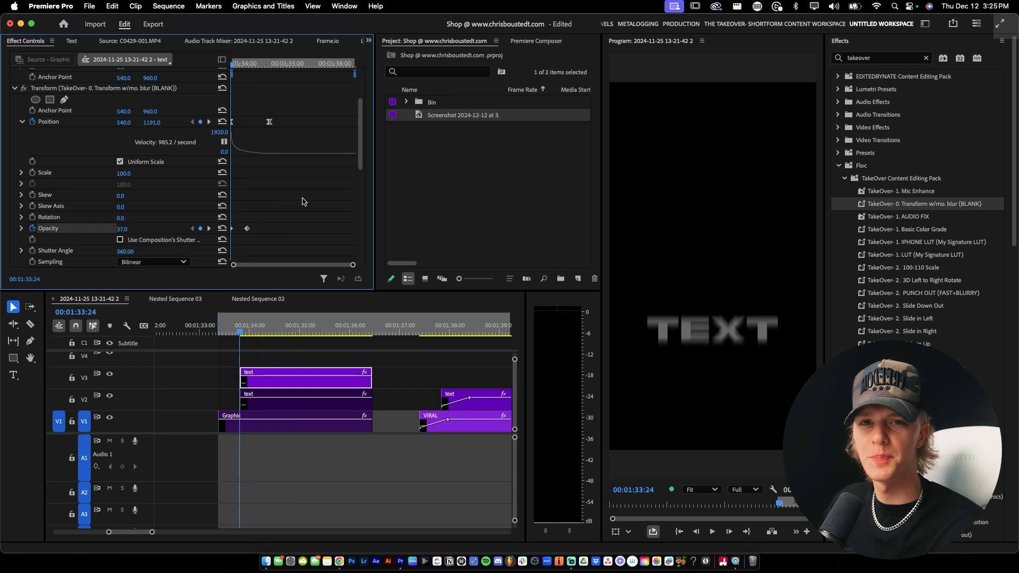
{"action": "left_click", "coordinate": [281, 364]}
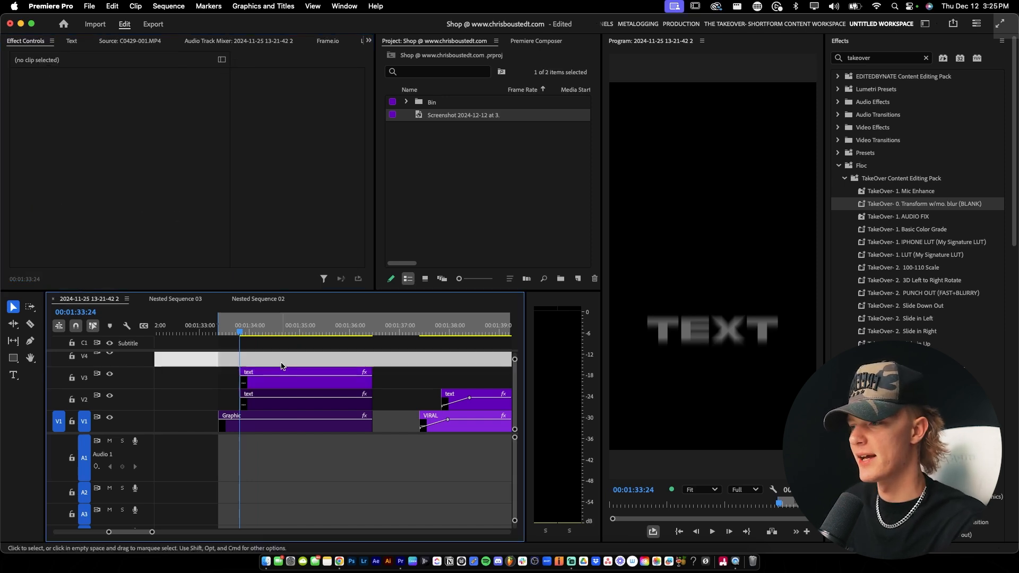
{"action": "key", "text": "space"}
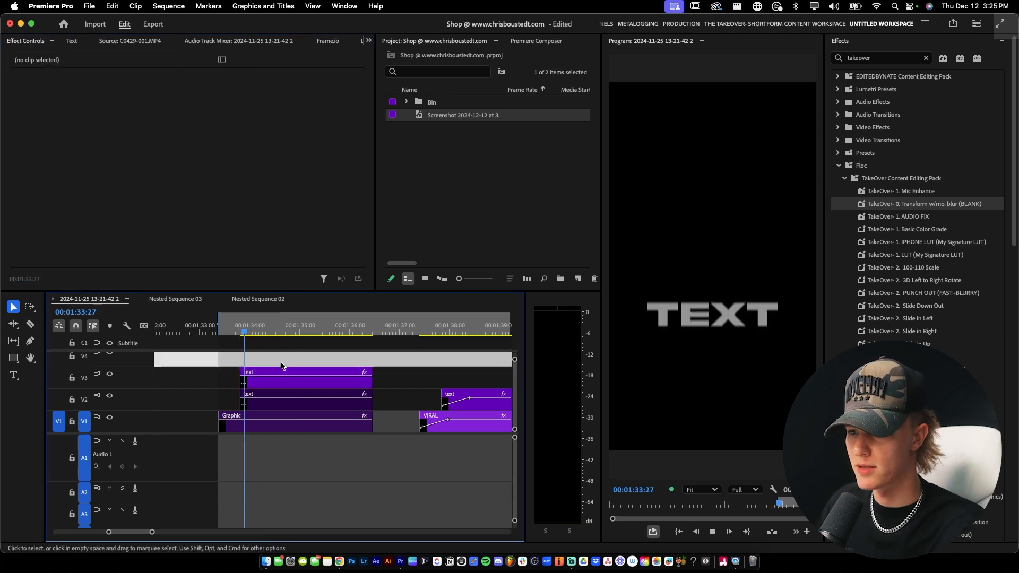
Collapse the Transform effect on the V3 text clip and check its options for saving a preset
{"action": "left_click", "coordinate": [314, 376]}
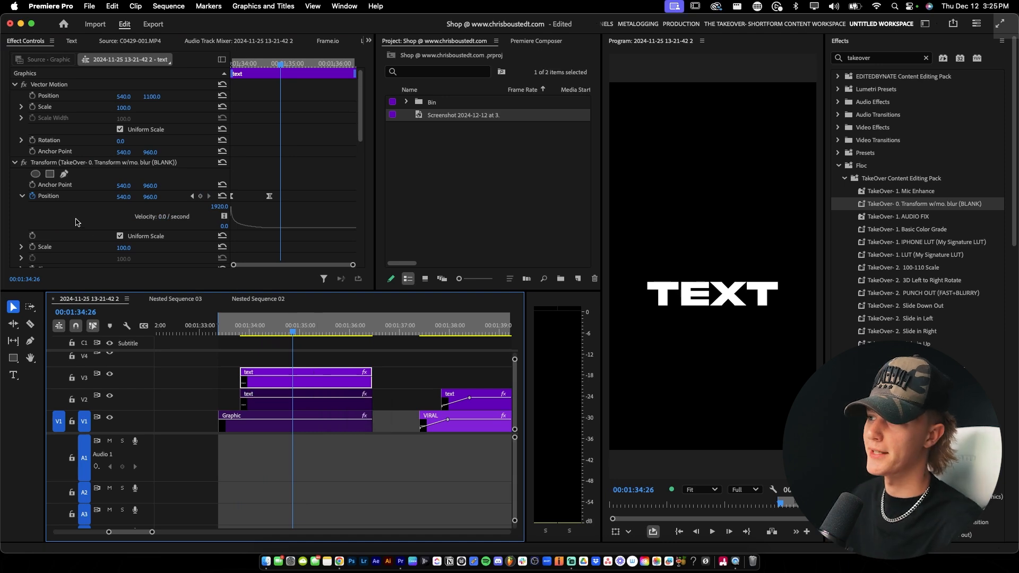
{"action": "left_click", "coordinate": [20, 165]}
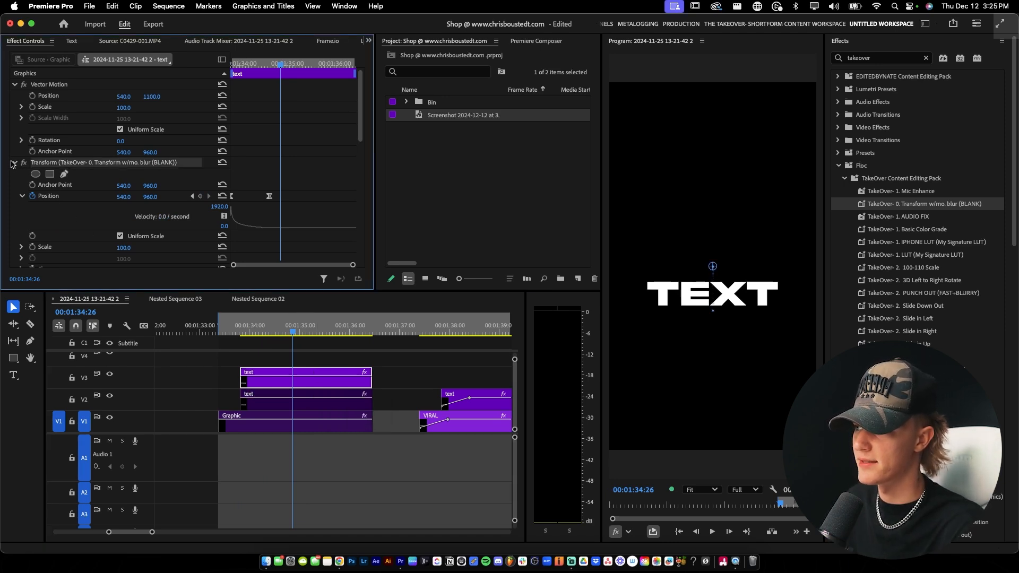
{"action": "left_click", "coordinate": [15, 163]}
{"action": "right_click", "coordinate": [93, 164]}
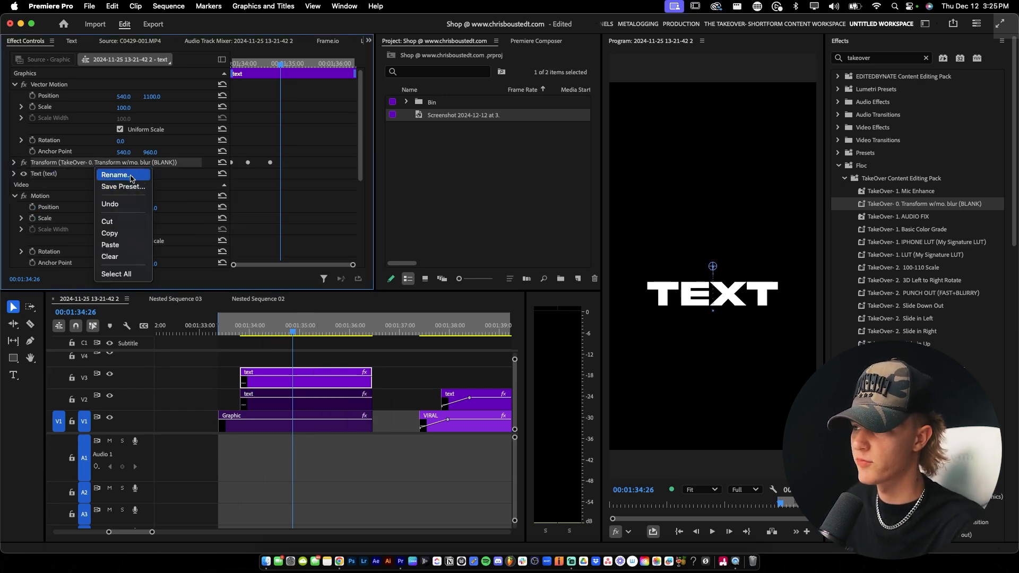
{"action": "left_click", "coordinate": [171, 174]}
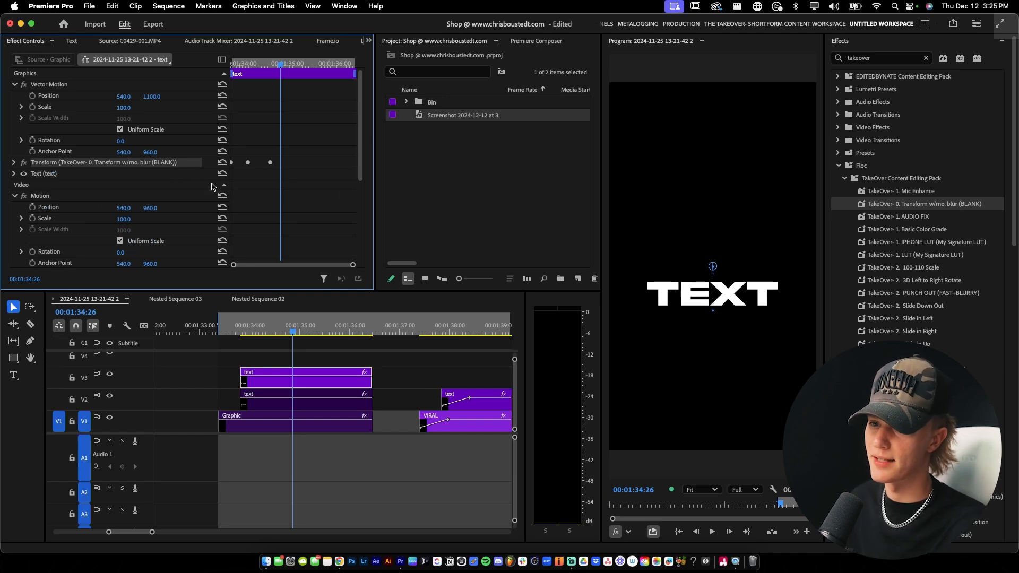
Preview the second animation, VIRAL TEXT, and place a text clip without effects on V3 above its V2 text clip
{"action": "left_click", "coordinate": [373, 378]}
{"action": "scroll", "coordinate": [370, 377], "scroll_direction": "down", "scroll_amount": 5}
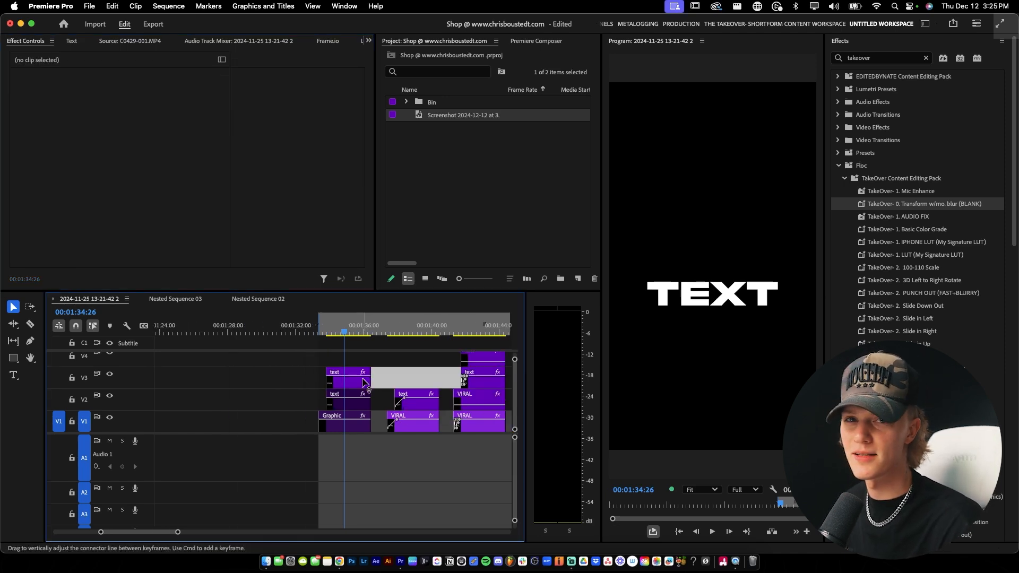
{"action": "key", "text": "space"}
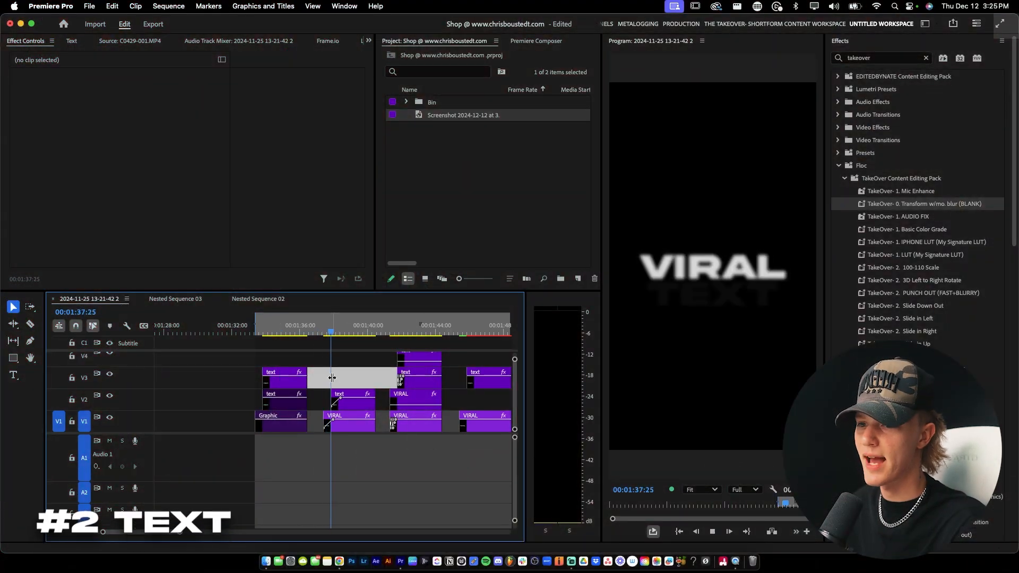
{"action": "scroll", "coordinate": [334, 381], "scroll_direction": "right", "scroll_amount": 3}
{"action": "key", "text": "space"}
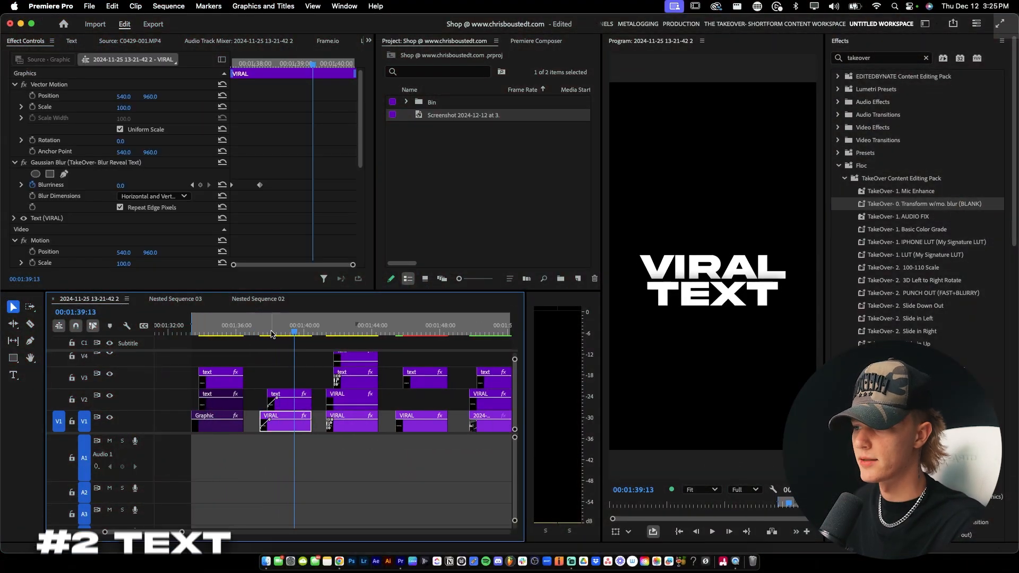
{"action": "left_click", "coordinate": [271, 334]}
{"action": "left_click", "coordinate": [216, 372]}
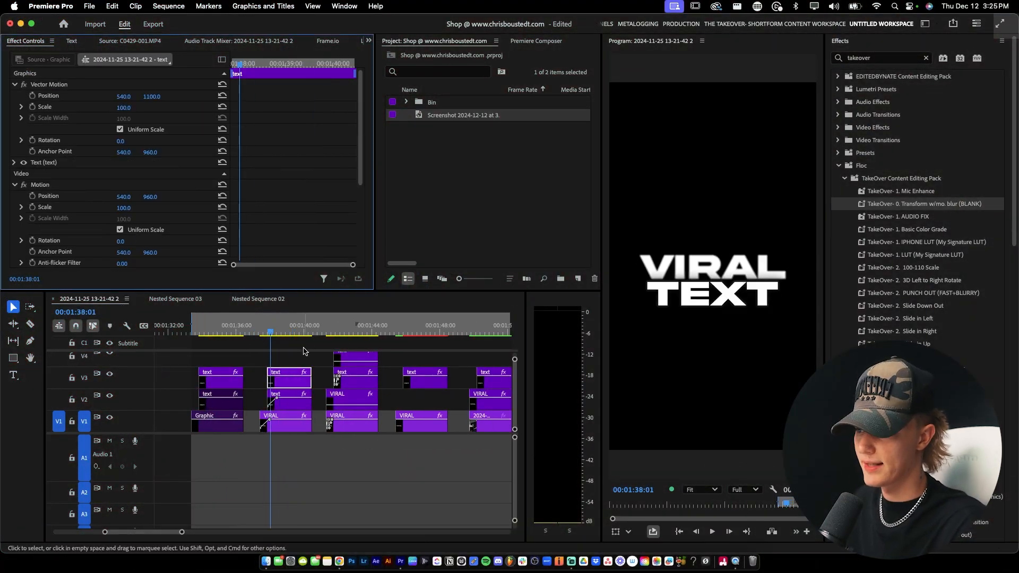
Disable the V2 text clip and the V1 VIRAL clip beneath the new V3 text clip
{"action": "left_click", "coordinate": [288, 406]}
{"action": "key", "text": "shift+super+e"}
{"action": "left_click", "coordinate": [290, 419]}
{"action": "key", "text": "shift+super+e"}
Place the playhead at 00:01:38:15 and apply the Gaussian Blur video effect to the new V3 text clip
{"action": "left_click", "coordinate": [275, 370]}
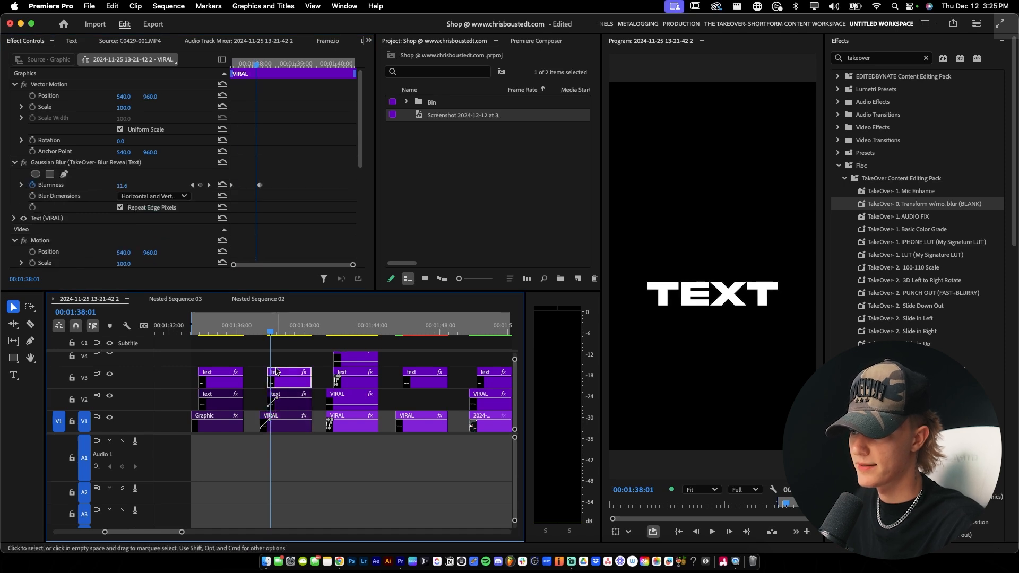
{"action": "left_click_drag", "start_coordinate": [264, 333], "coordinate": [279, 345]}
{"action": "scroll", "coordinate": [285, 359], "scroll_direction": "up", "scroll_amount": 2}
{"action": "left_click", "coordinate": [287, 378]}
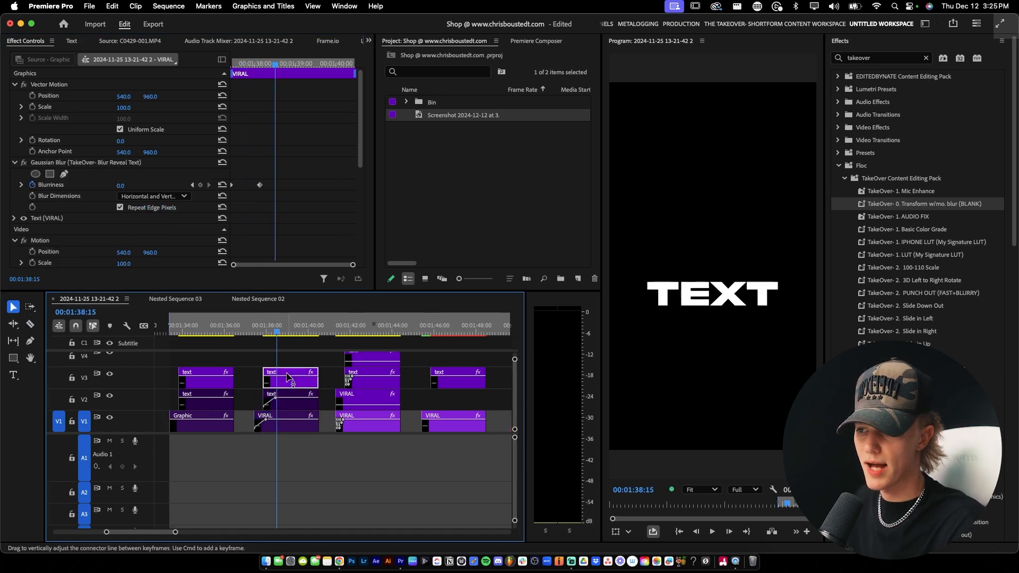
{"action": "key", "text": "c"}
{"action": "key", "text": "v"}
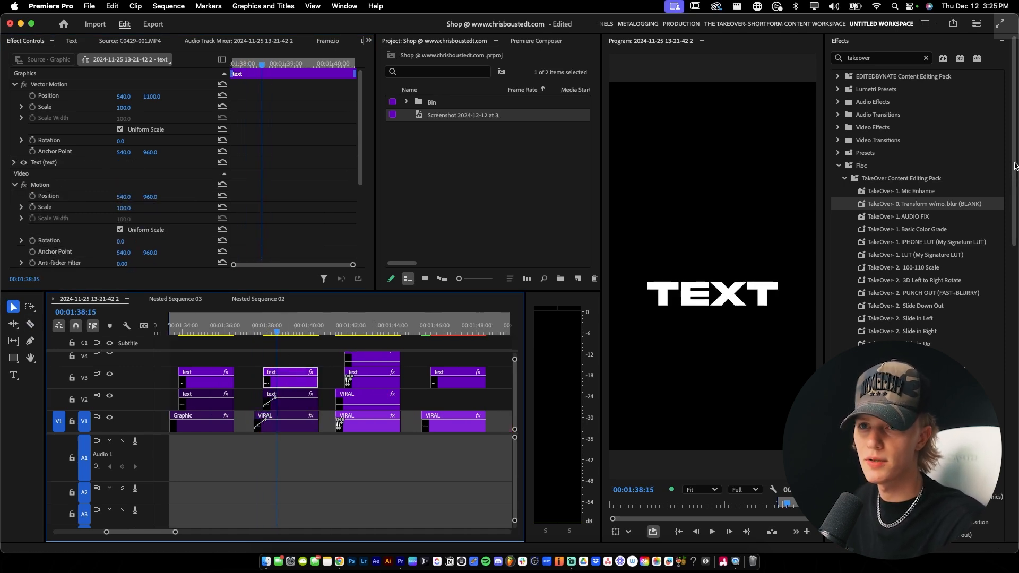
{"action": "left_click", "coordinate": [882, 59]}
{"action": "type", "text": "gaus"}
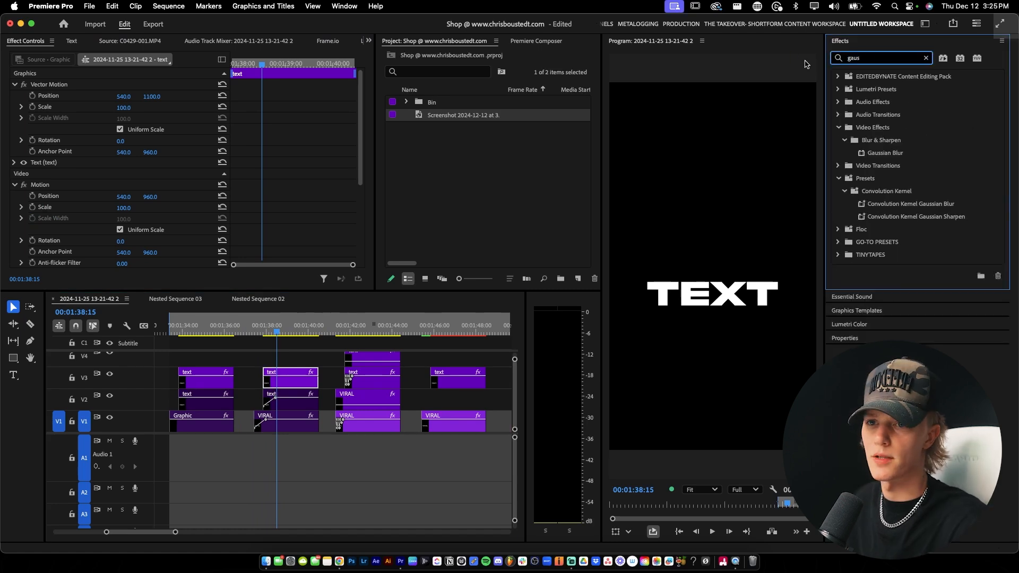
{"action": "left_click_drag", "start_coordinate": [886, 153], "coordinate": [295, 380]}
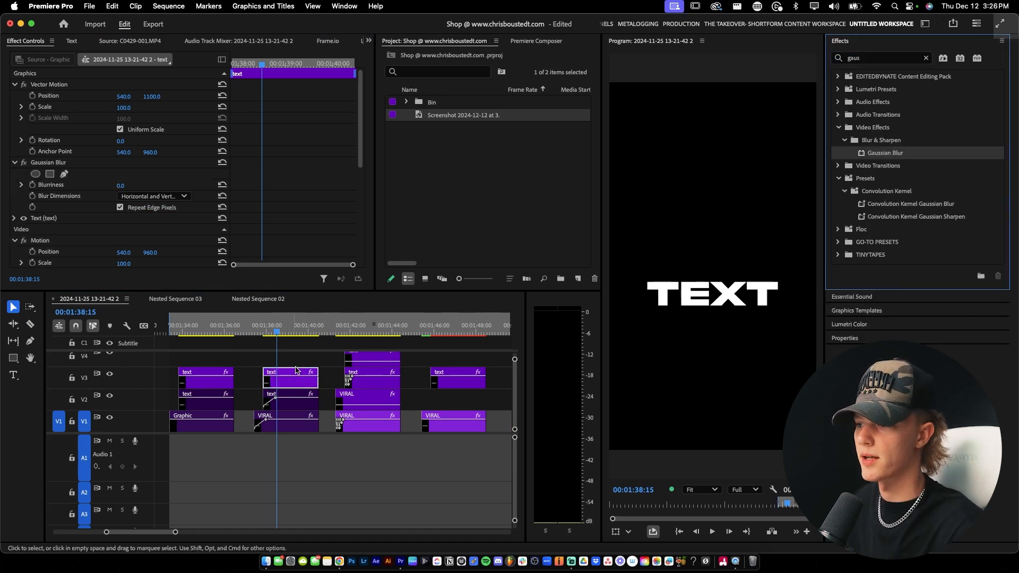
Keyframe the Gaussian Blur Blurriness at 00:01:38:15, set it to 25 at the clip's start, and preview the blur reveal
{"action": "scroll", "coordinate": [282, 234], "scroll_direction": "down", "scroll_amount": 3}
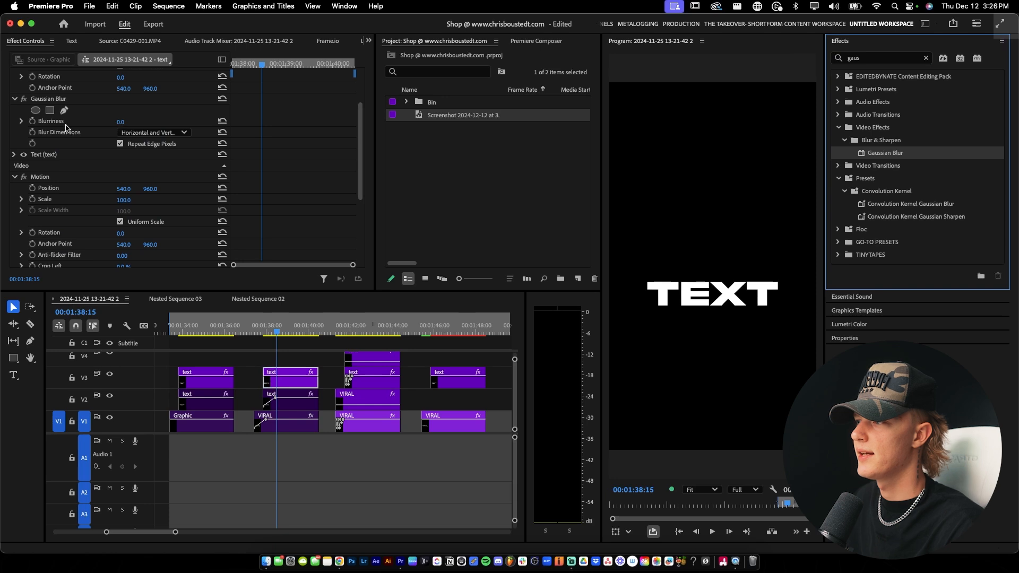
{"action": "left_click", "coordinate": [33, 122]}
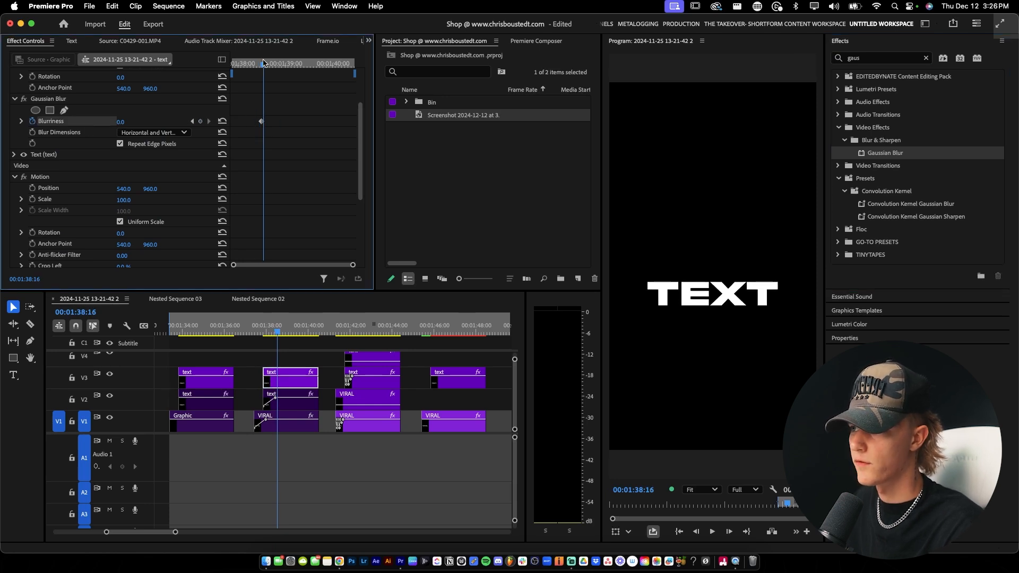
{"action": "key", "text": "Up"}
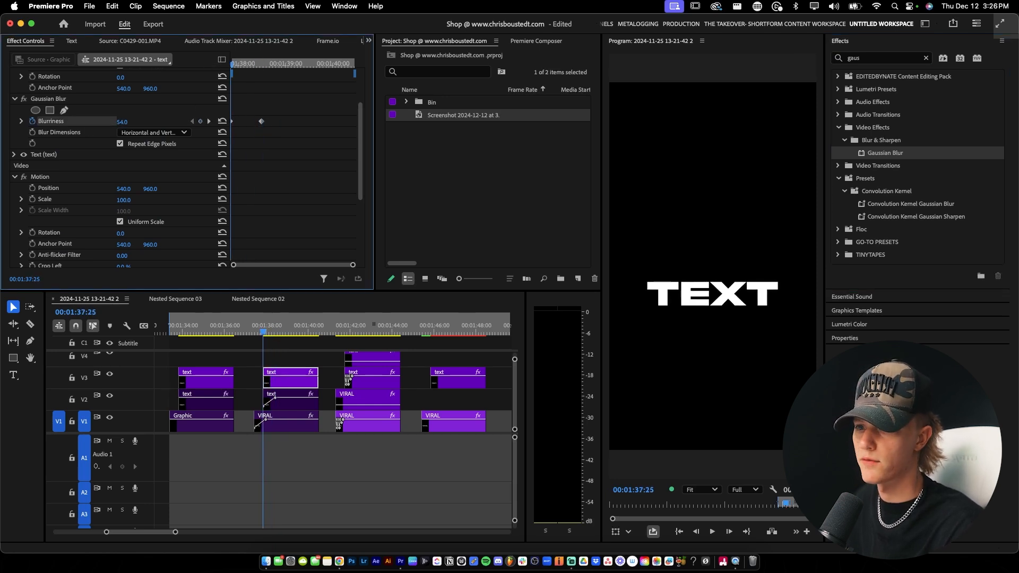
{"action": "left_click_drag", "start_coordinate": [131, 123], "coordinate": [133, 124]}
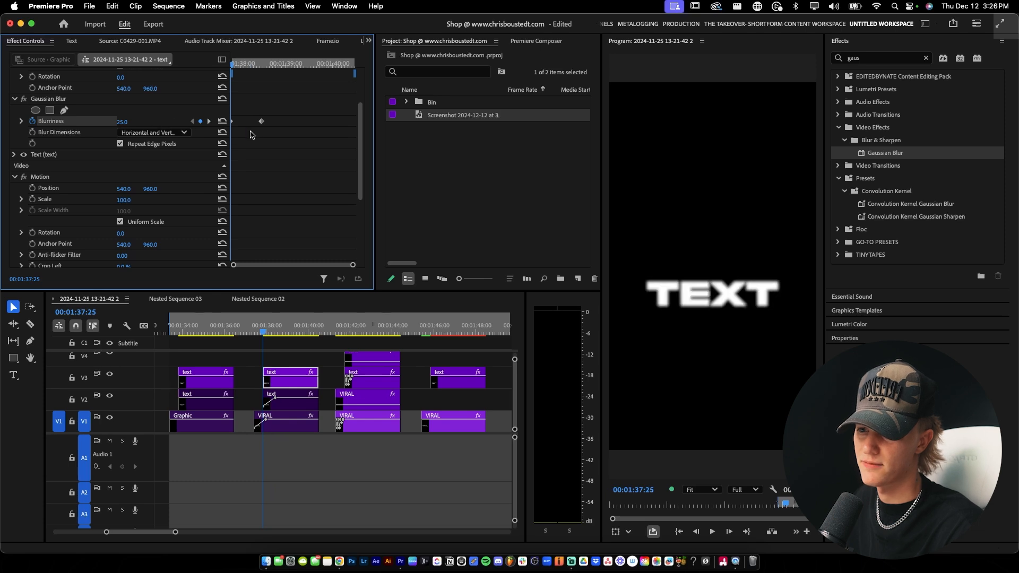
{"action": "key", "text": "space"}
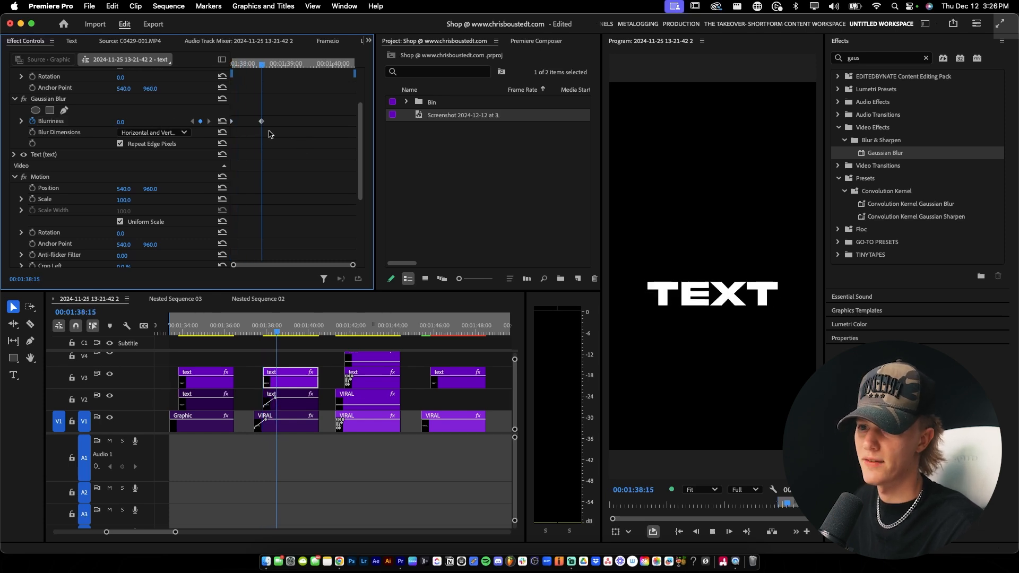
{"action": "key", "text": "space"}
{"action": "left_click_drag", "start_coordinate": [244, 64], "coordinate": [231, 74]}
{"action": "key", "text": "space"}
{"action": "key", "text": "space"}
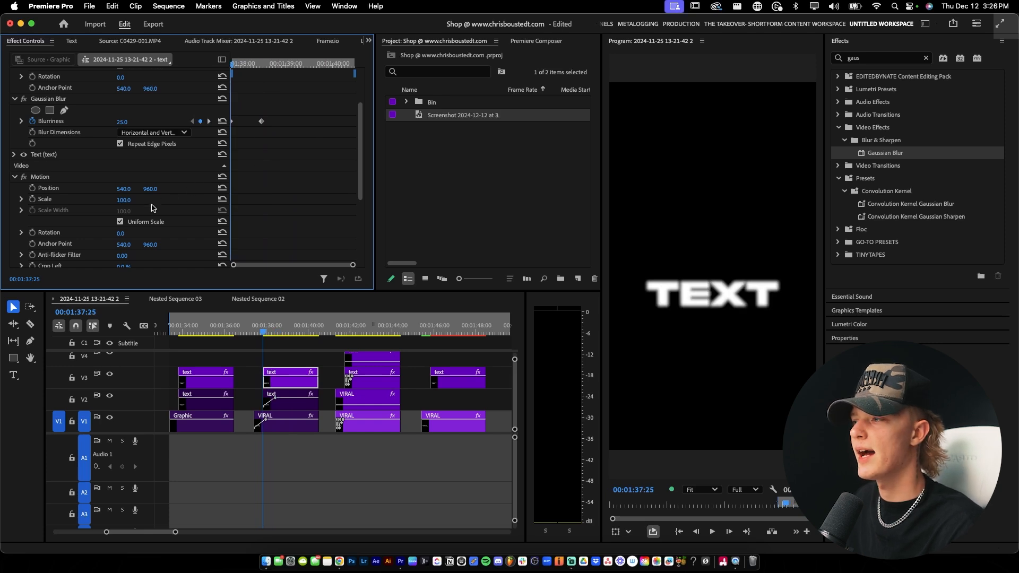
Keyframe the clip's Opacity from 25% at 00:01:37:25, with the ending keyframe just before the Blurriness one, and preview the fade
{"action": "scroll", "coordinate": [87, 215], "scroll_direction": "down", "scroll_amount": 5}
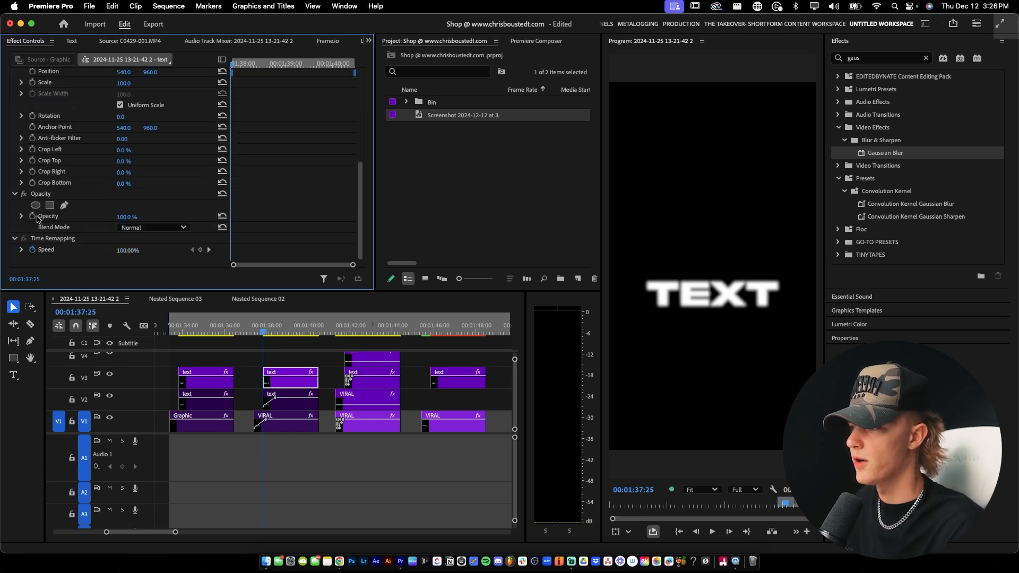
{"action": "left_click", "coordinate": [32, 216]}
{"action": "left_click_drag", "start_coordinate": [232, 217], "coordinate": [258, 220]}
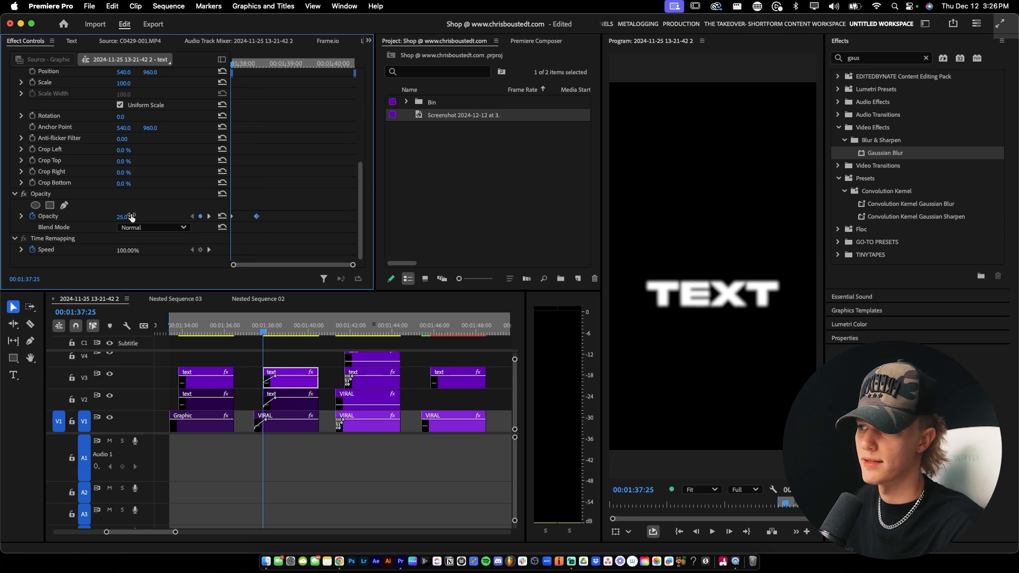
{"action": "key", "text": "space"}
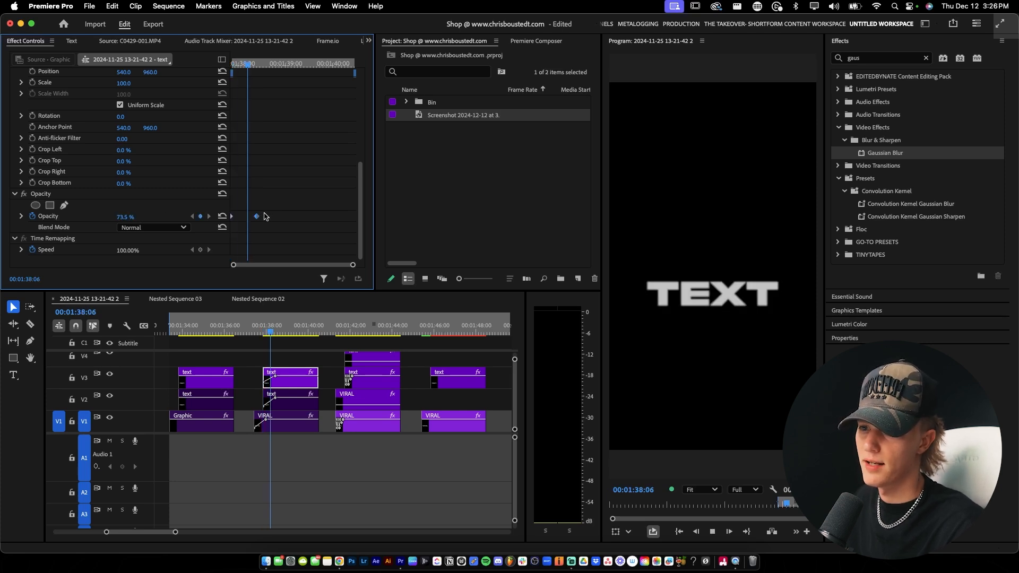
{"action": "key", "text": "space"}
{"action": "left_click", "coordinate": [263, 330]}
{"action": "key", "text": "space"}
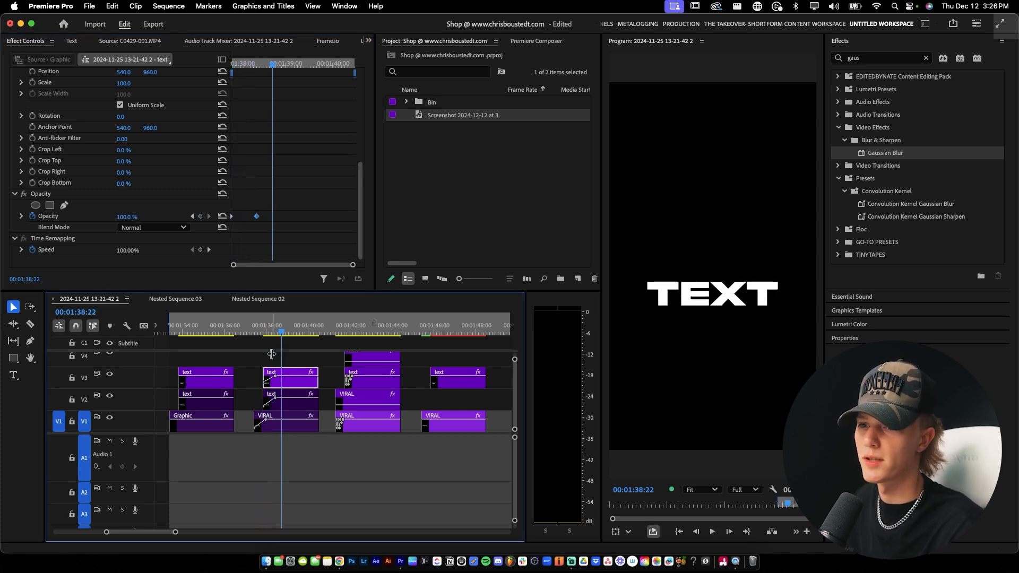
Preview the glowing VIRAL TEXT example and set up a text clip on V5, disabling the text clips directly beneath it
{"action": "key", "text": "space"}
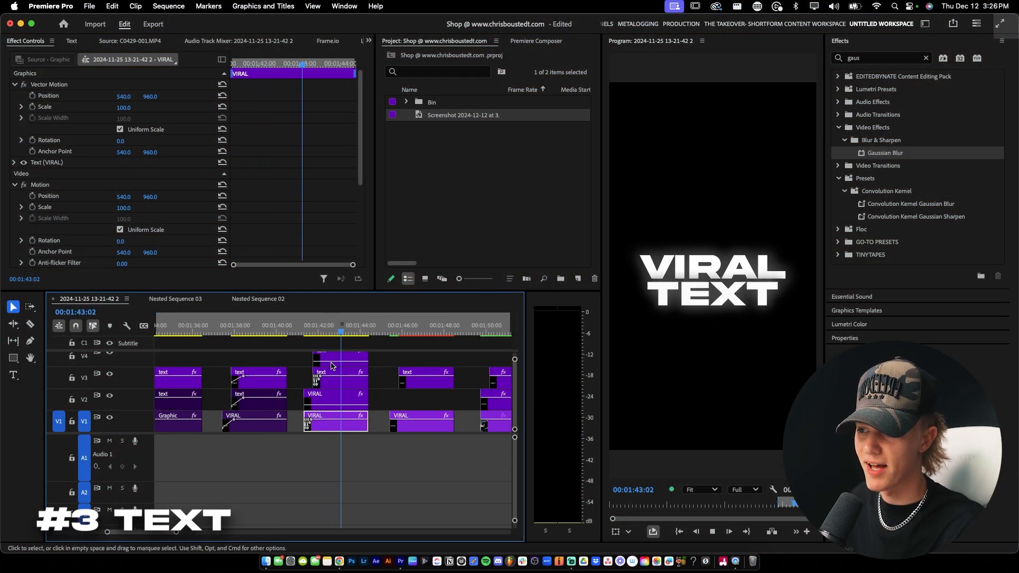
{"action": "key", "text": "space"}
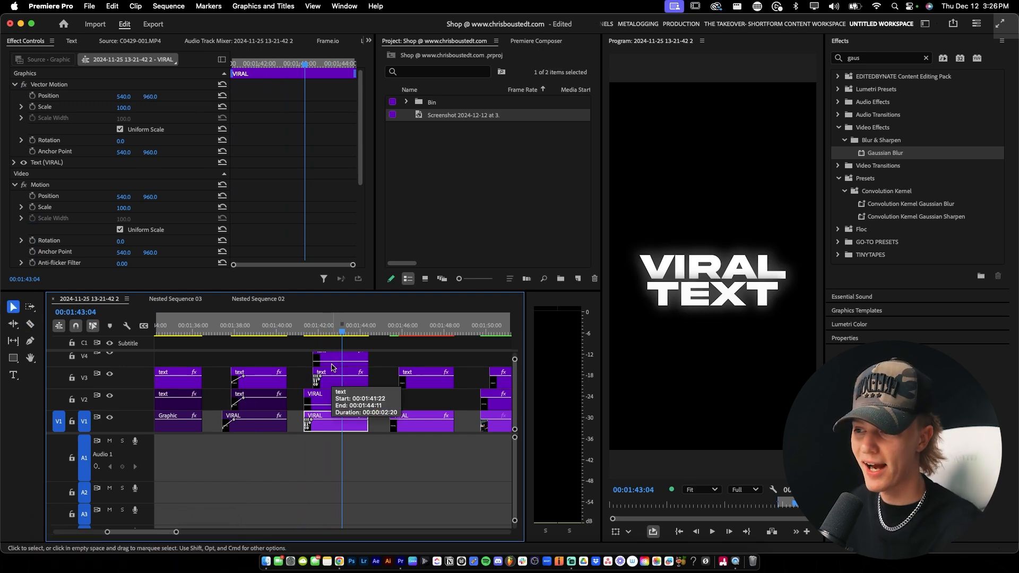
{"action": "scroll", "coordinate": [353, 391], "scroll_direction": "up", "scroll_amount": 3}
{"action": "scroll", "coordinate": [354, 396], "scroll_direction": "right", "scroll_amount": 1}
{"action": "scroll", "coordinate": [327, 396], "scroll_direction": "up", "scroll_amount": 2}
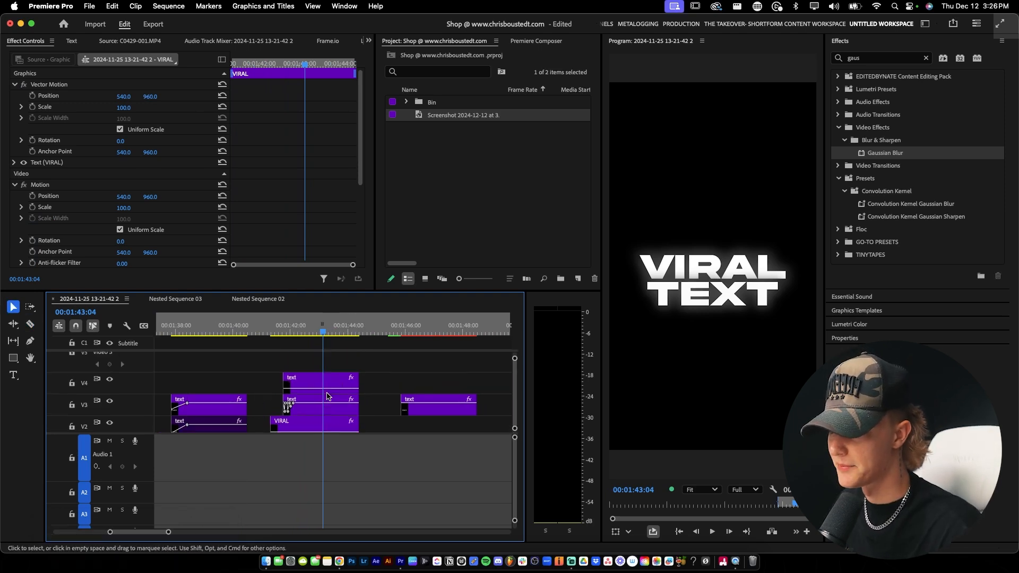
{"action": "scroll", "coordinate": [249, 402], "scroll_direction": "down", "scroll_amount": 2}
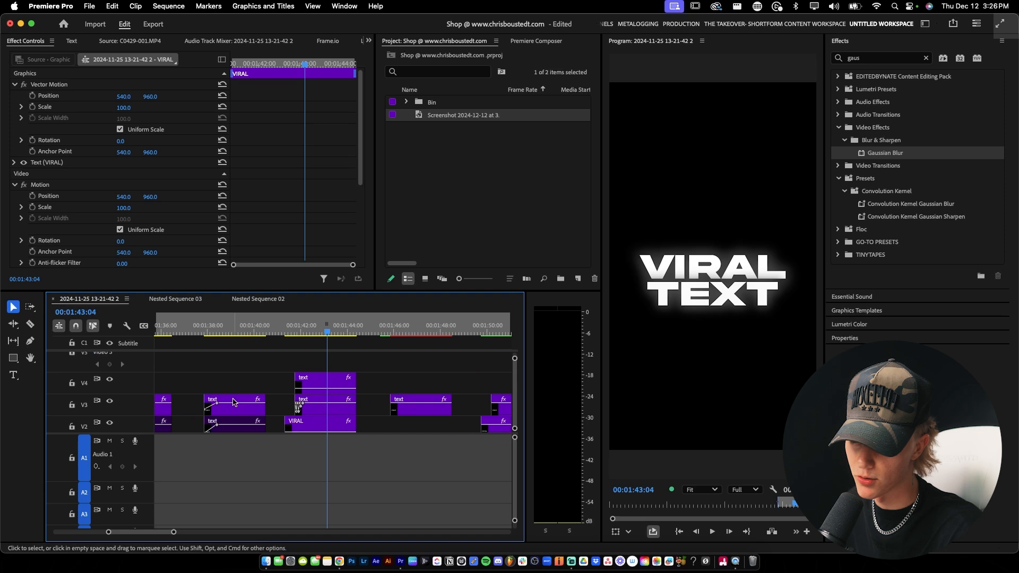
{"action": "left_click", "coordinate": [232, 401]}
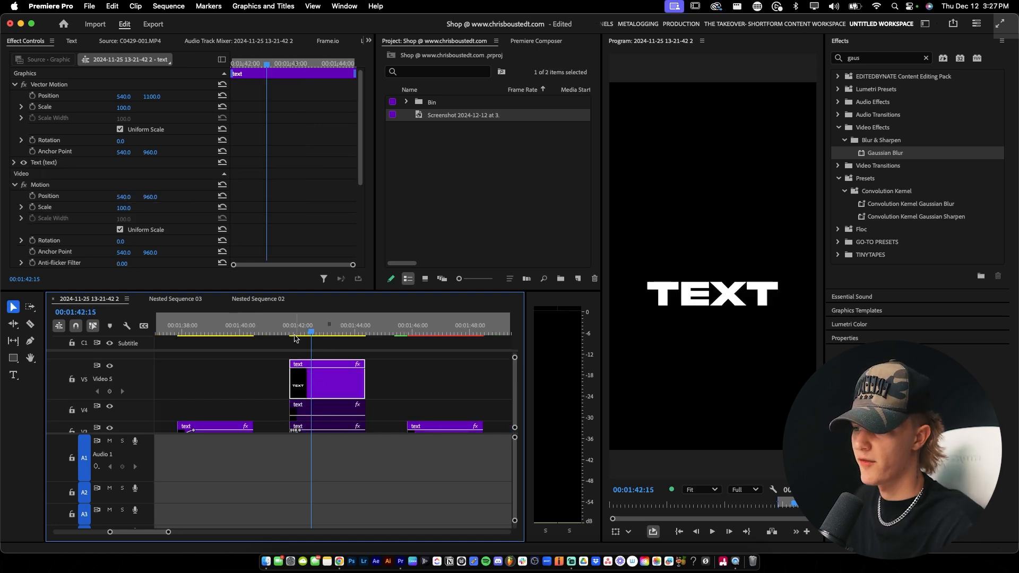
With the playhead at 00:01:41:22, the start of the V5 text clip, show the clip's Opacity keyframes in the timeline
{"action": "left_click", "coordinate": [310, 385]}
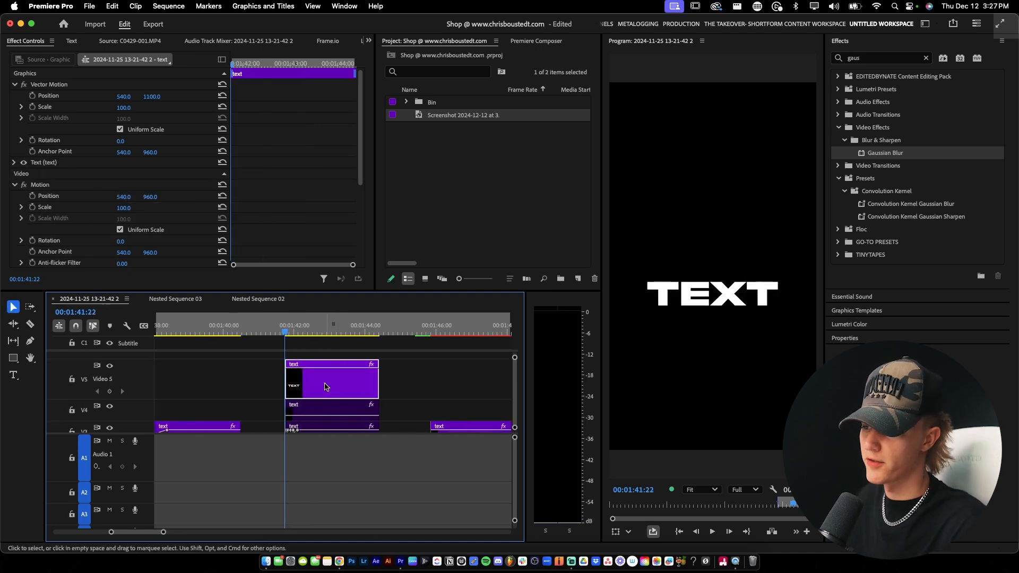
{"action": "right_click", "coordinate": [326, 381]}
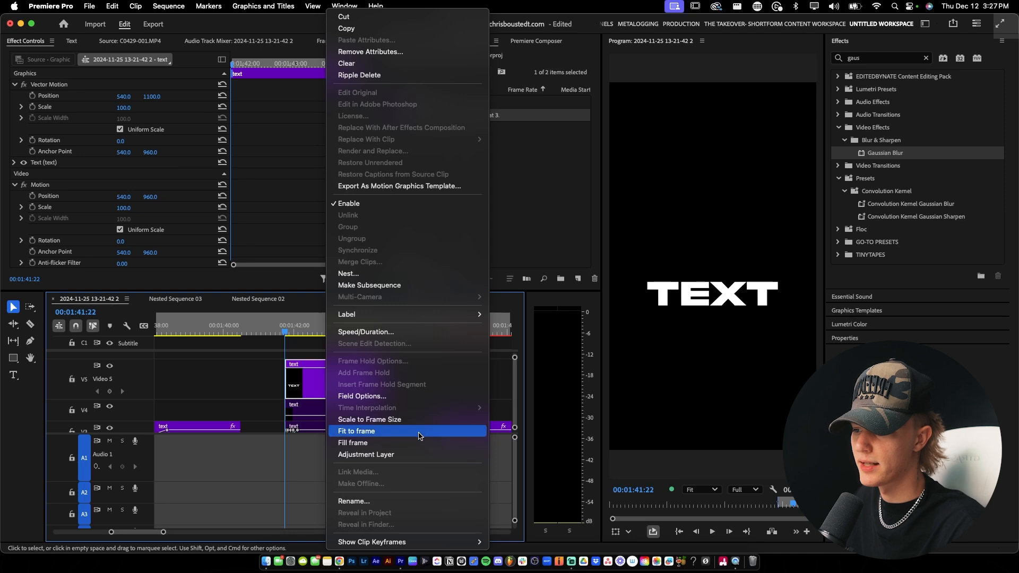
{"action": "mouse_move", "coordinate": [465, 546]}
{"action": "mouse_move", "coordinate": [527, 502]}
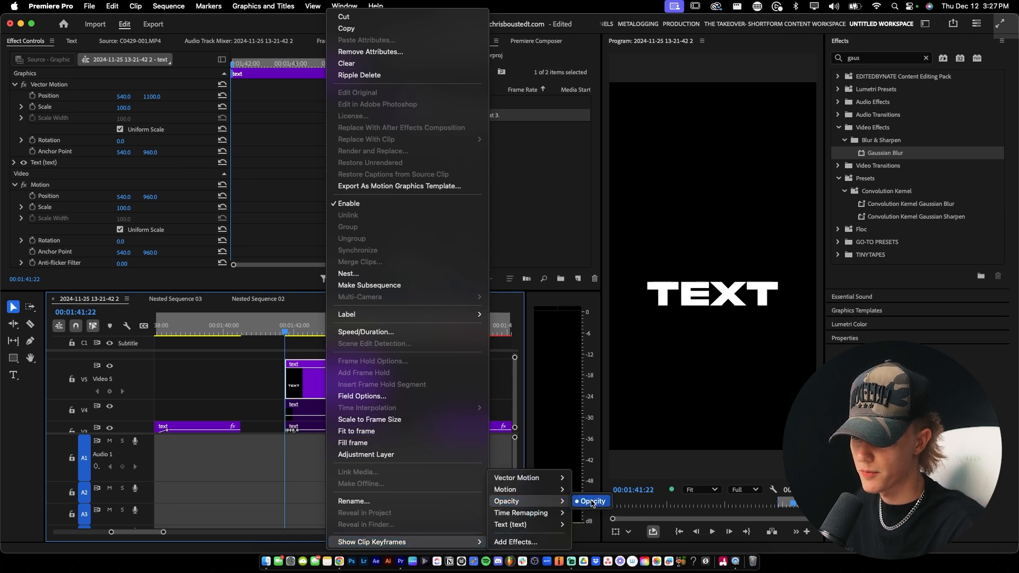
{"action": "left_click", "coordinate": [586, 502]}
Using the Pen tool, build a zigzag of Opacity keyframes at the start of the V5 text clip and preview the flicker
{"action": "scroll", "coordinate": [315, 384], "scroll_direction": "up", "scroll_amount": 1}
{"action": "key", "text": "p"}
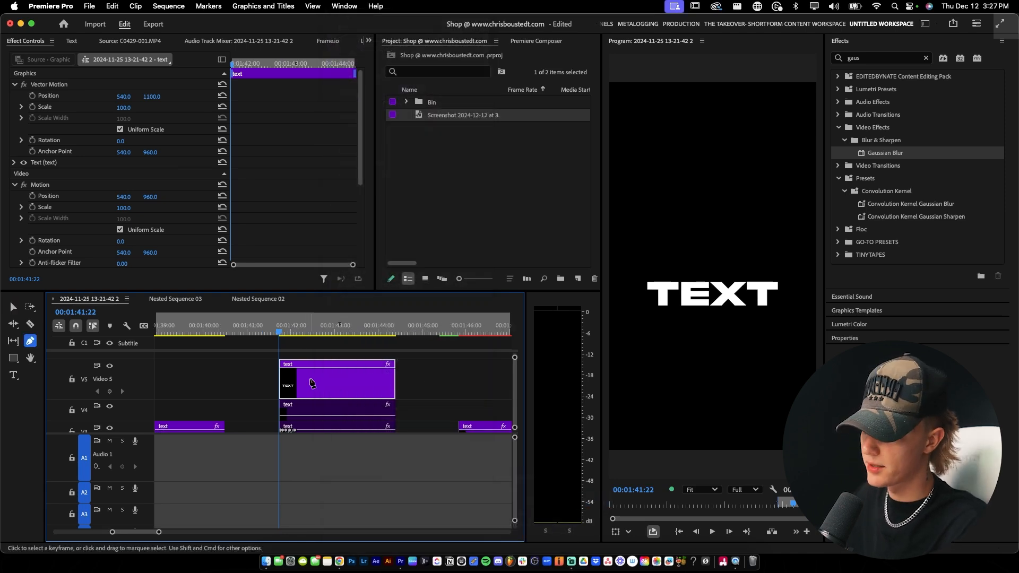
{"action": "scroll", "coordinate": [288, 376], "scroll_direction": "up", "scroll_amount": 2}
{"action": "scroll", "coordinate": [282, 370], "scroll_direction": "up", "scroll_amount": 3}
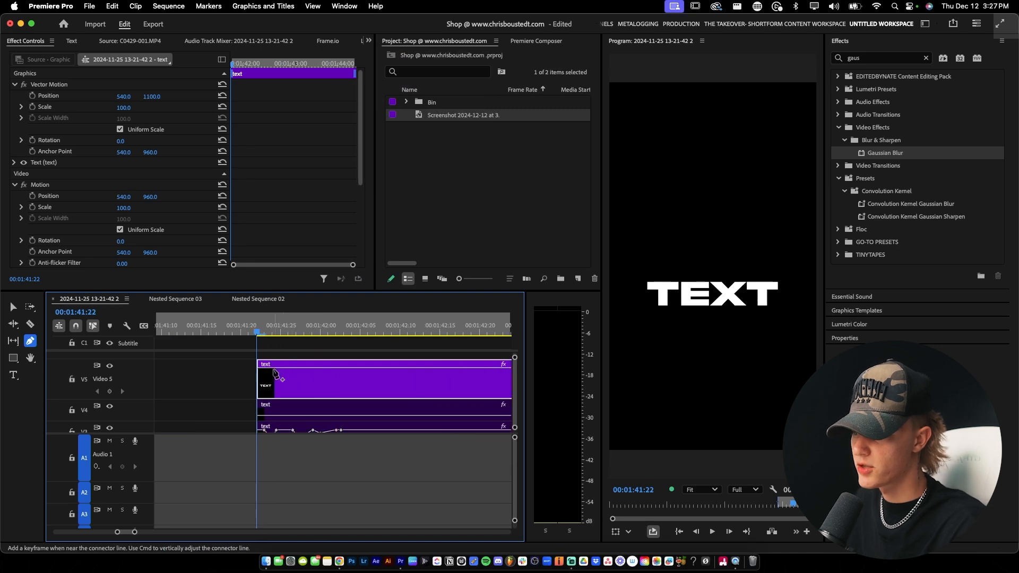
{"action": "left_click", "coordinate": [339, 368]}
{"action": "left_click", "coordinate": [354, 368]}
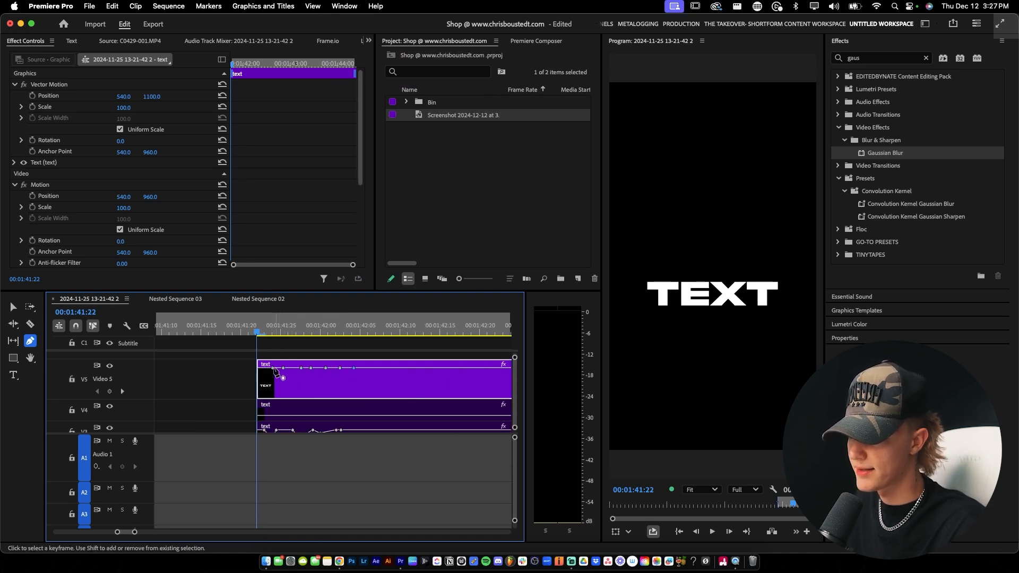
{"action": "left_click", "coordinate": [263, 368]}
{"action": "left_click_drag", "start_coordinate": [272, 368], "coordinate": [336, 368]}
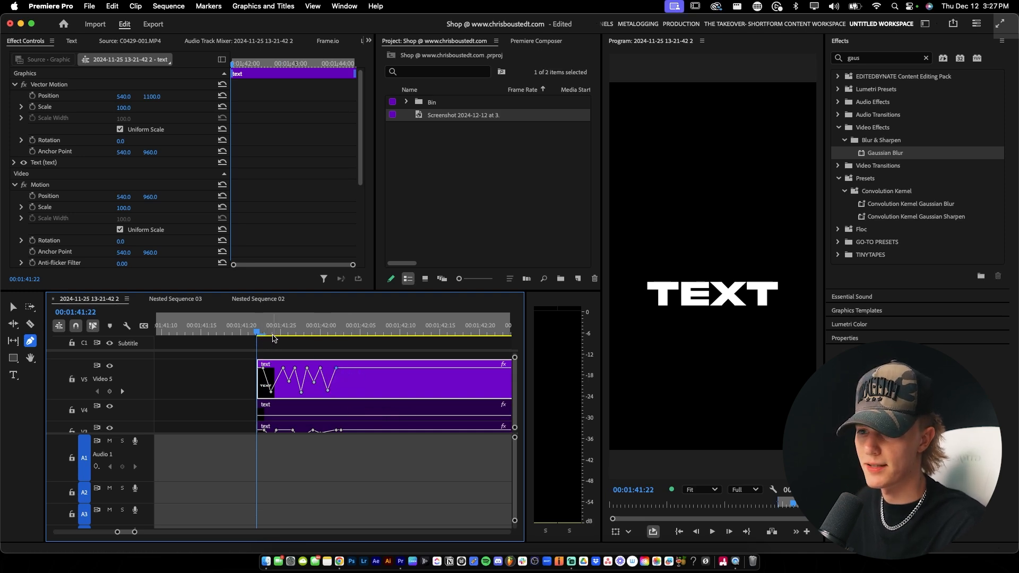
{"action": "key", "text": "space"}
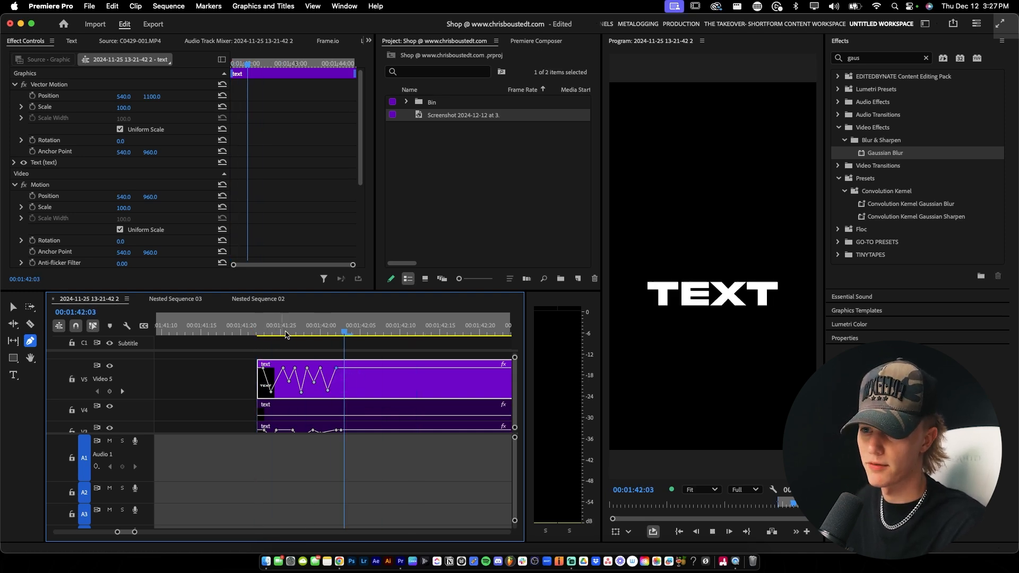
{"action": "key", "text": "space"}
Duplicate the flickering text clip onto V6 and remove all Opacity keyframes from the copy, turning off its Opacity animation
{"action": "key", "text": "v"}
{"action": "scroll", "coordinate": [287, 378], "scroll_direction": "down", "scroll_amount": 3}
{"action": "left_click_drag", "start_coordinate": [286, 381], "coordinate": [291, 368]}
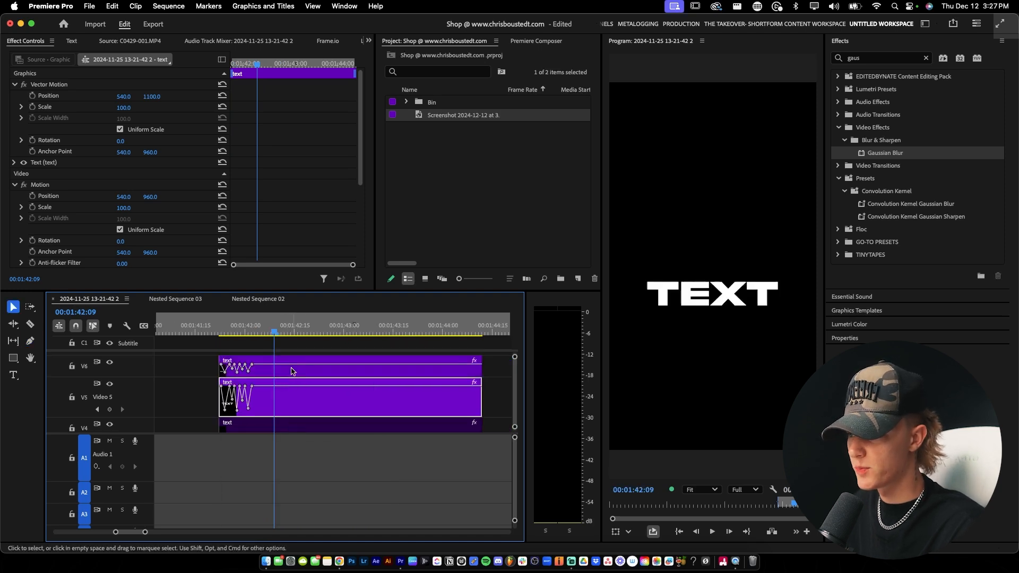
{"action": "scroll", "coordinate": [266, 223], "scroll_direction": "down", "scroll_amount": 5}
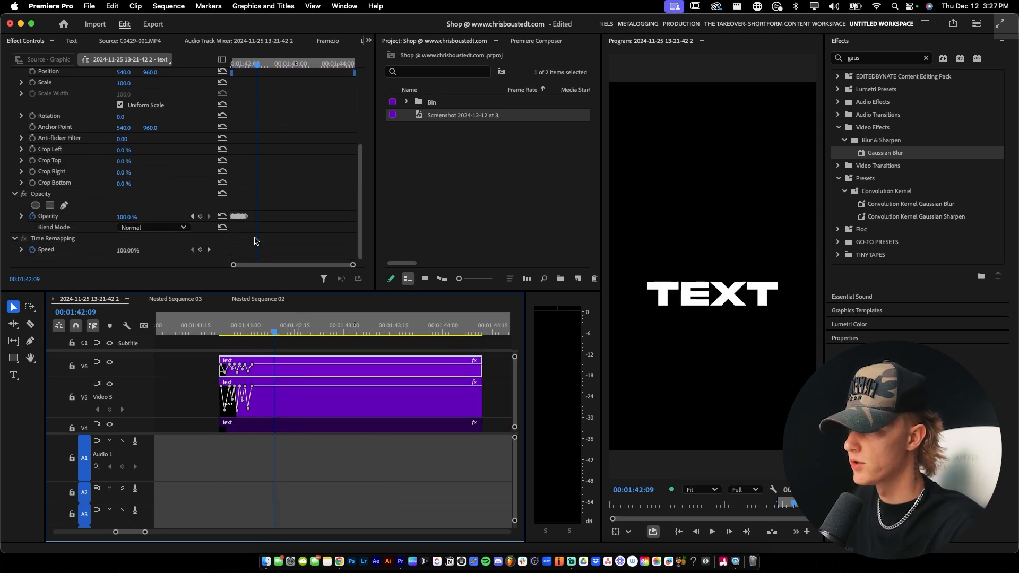
{"action": "left_click_drag", "start_coordinate": [296, 199], "coordinate": [228, 223]}
{"action": "key", "text": "Delete"}
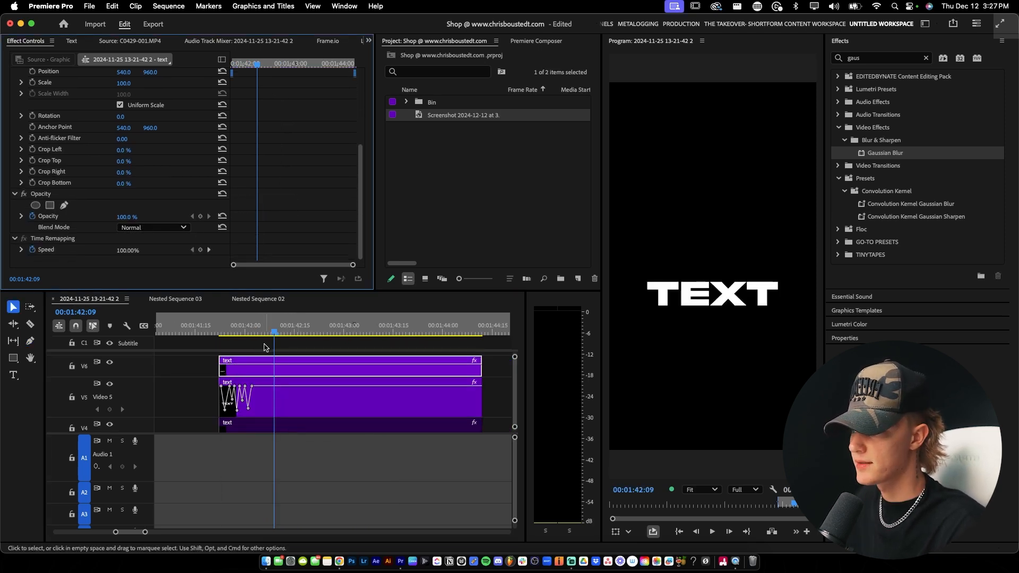
{"action": "left_click", "coordinate": [32, 215]}
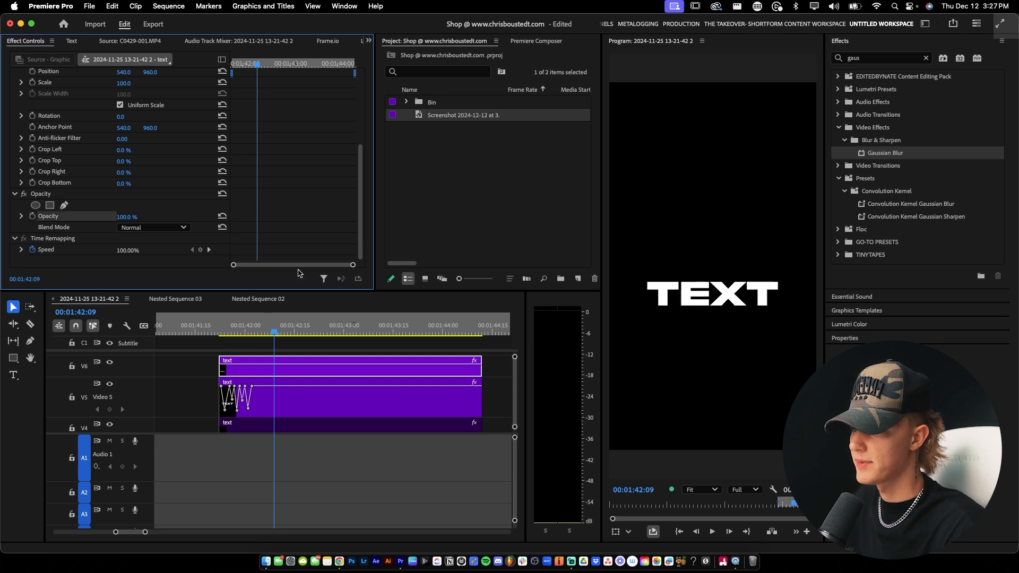
Apply the Gaussian Blur effect to the V6 text clip and raise its Blurriness to 411
{"action": "left_click", "coordinate": [306, 363]}
{"action": "key", "text": "shift+7"}
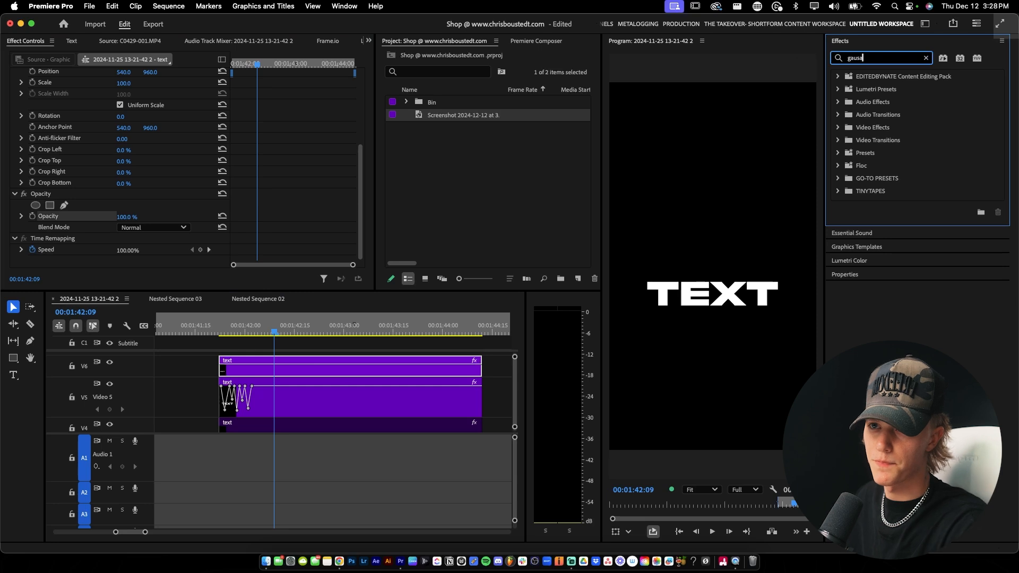
{"action": "left_click_drag", "start_coordinate": [885, 153], "coordinate": [321, 370]}
{"action": "scroll", "coordinate": [297, 212], "scroll_direction": "down", "scroll_amount": 3}
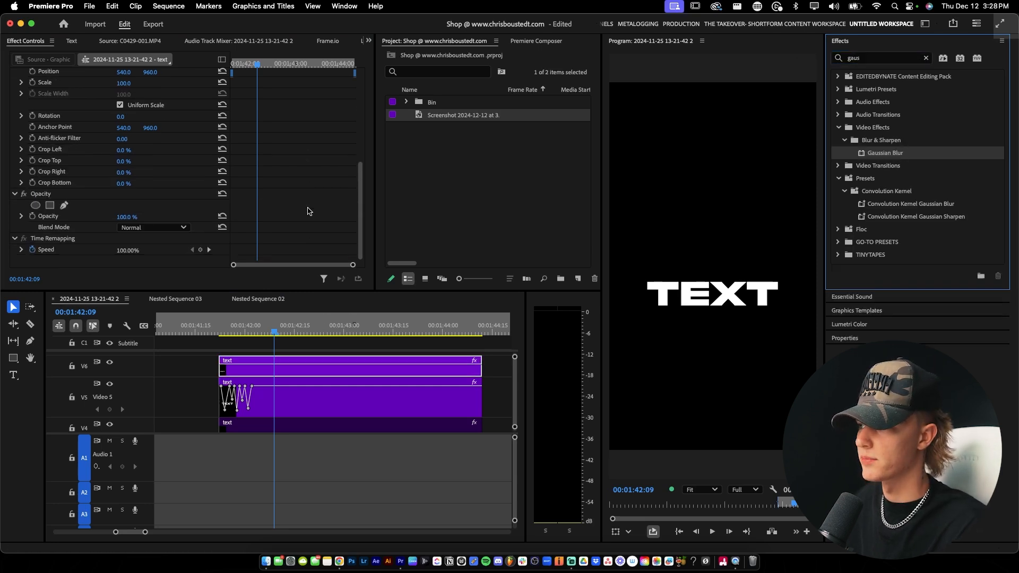
{"action": "scroll", "coordinate": [106, 183], "scroll_direction": "up", "scroll_amount": 5}
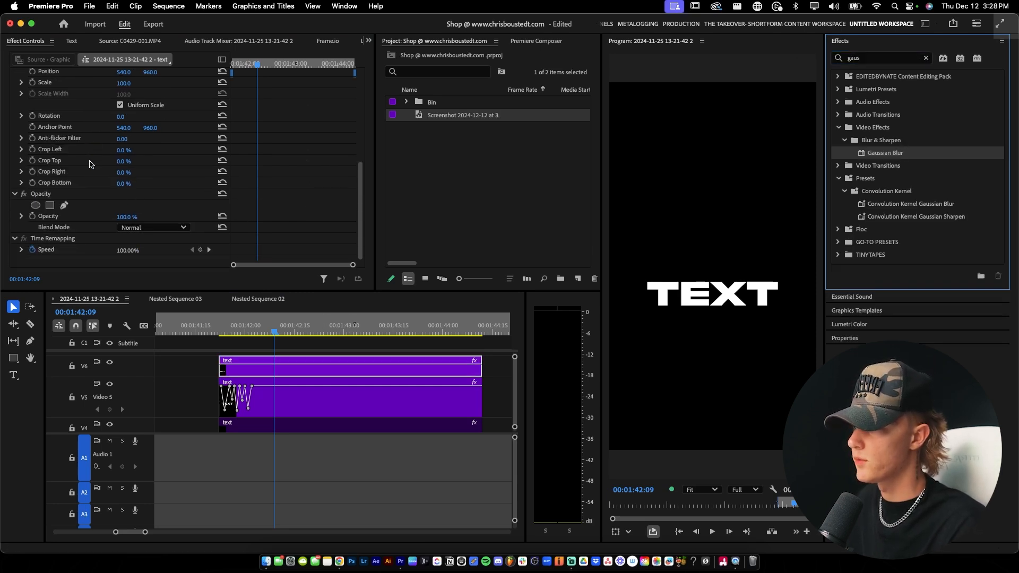
{"action": "left_click_drag", "start_coordinate": [126, 188], "coordinate": [156, 188]}
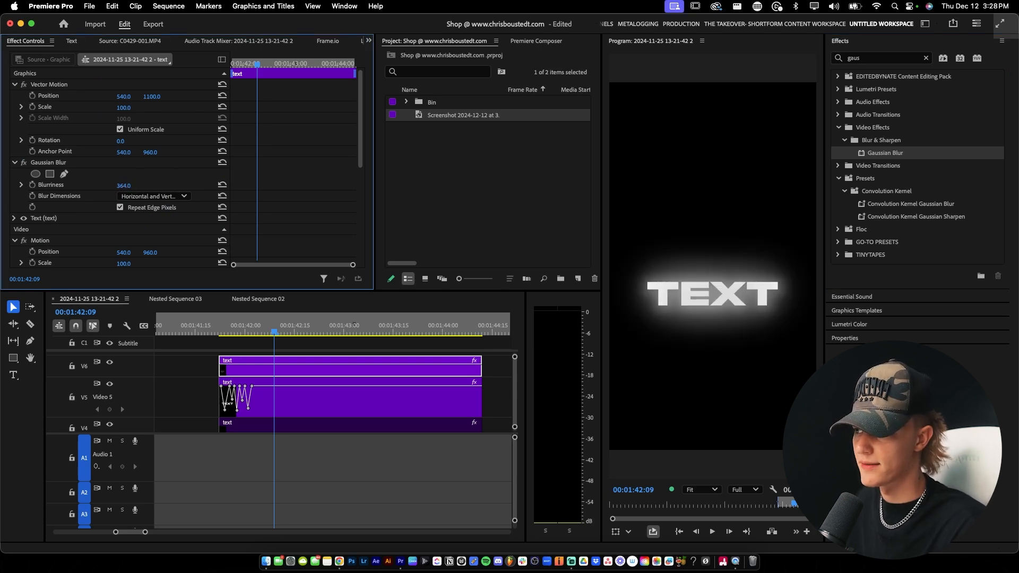
{"action": "left_click_drag", "start_coordinate": [127, 185], "coordinate": [138, 184]}
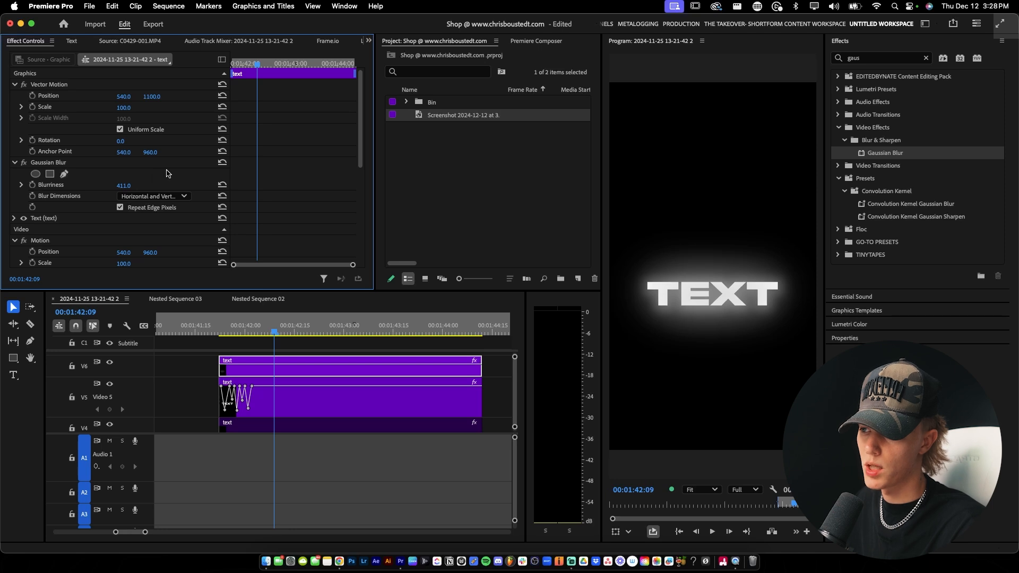
Set the blurred V6 clip's Opacity to 31% and preview the flickering glow text from before the clip's start
{"action": "scroll", "coordinate": [166, 173], "scroll_direction": "down", "scroll_amount": 10}
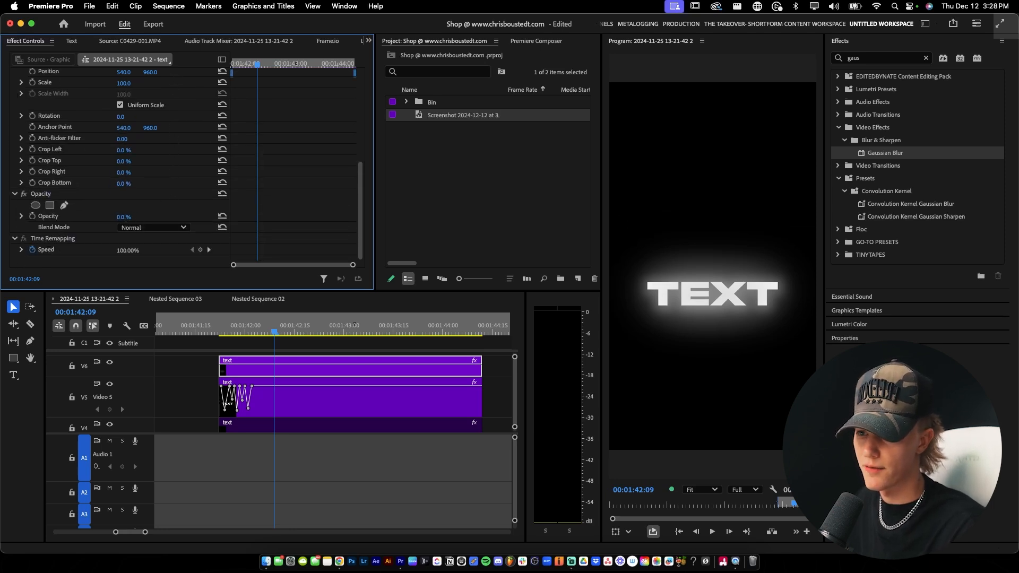
{"action": "left_click_drag", "start_coordinate": [124, 217], "coordinate": [131, 217]}
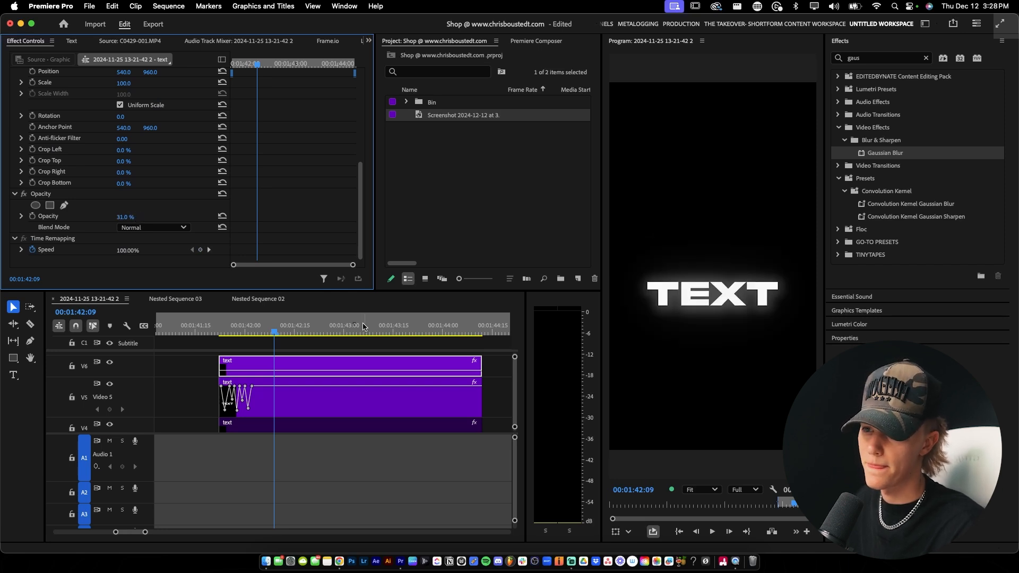
{"action": "left_click", "coordinate": [202, 325]}
{"action": "key", "text": "space"}
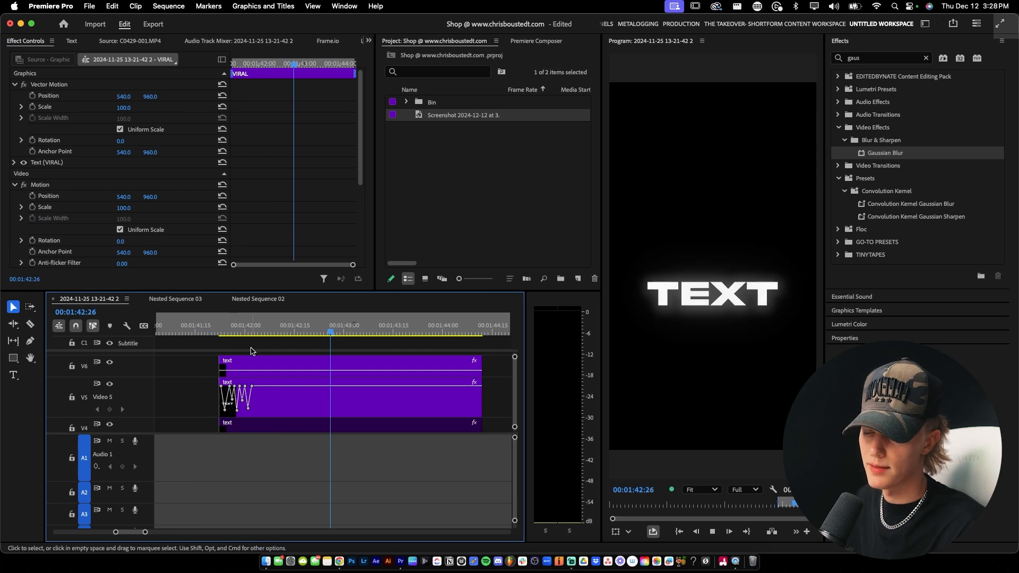
{"action": "key", "text": "space"}
Preview the fourth VIRAL TEXT example, the jitter animation, from the start of its V1 VIRAL clip
{"action": "scroll", "coordinate": [278, 360], "scroll_direction": "down", "scroll_amount": 3}
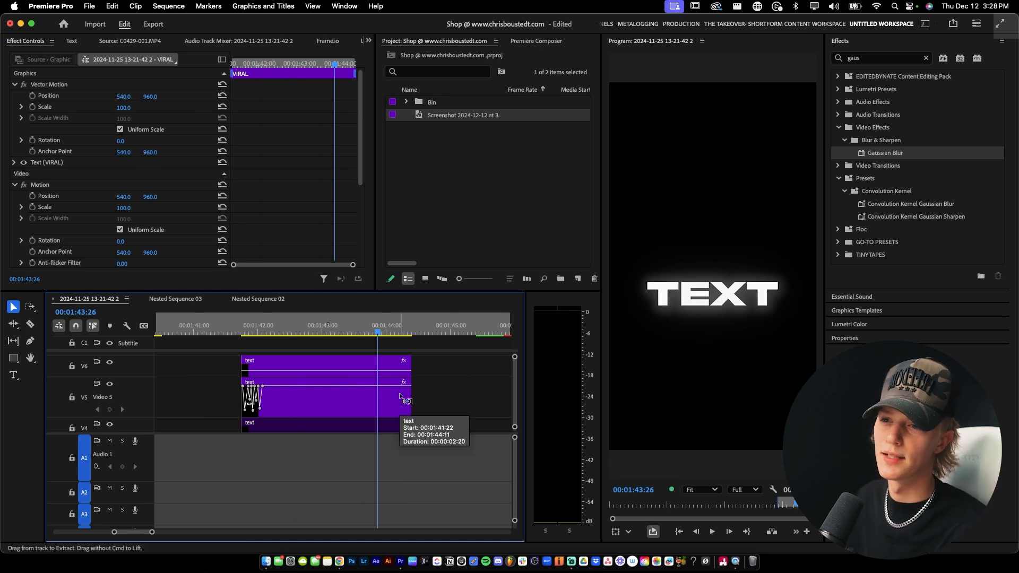
{"action": "scroll", "coordinate": [409, 401], "scroll_direction": "down", "scroll_amount": 3}
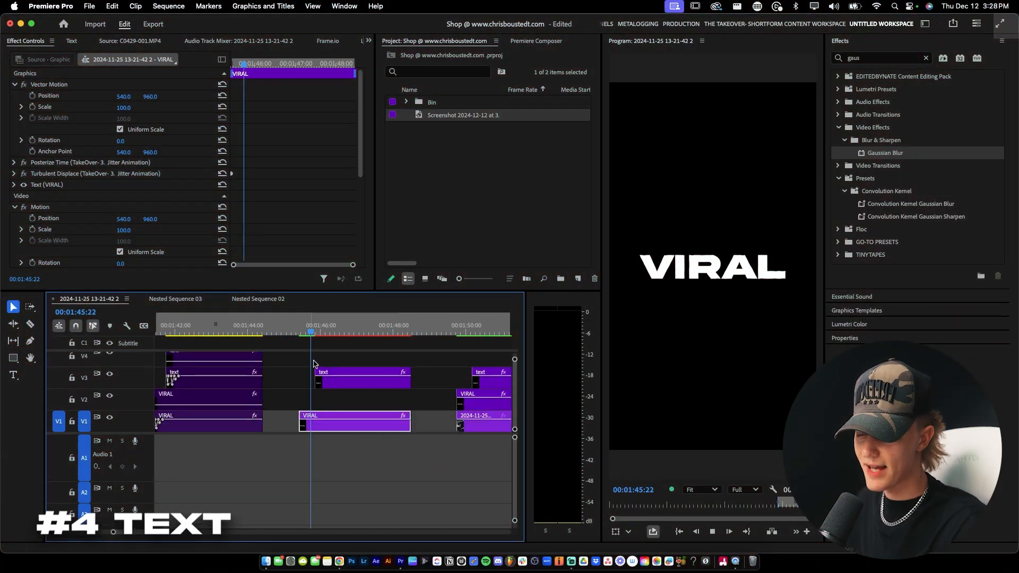
{"action": "left_click", "coordinate": [300, 334]}
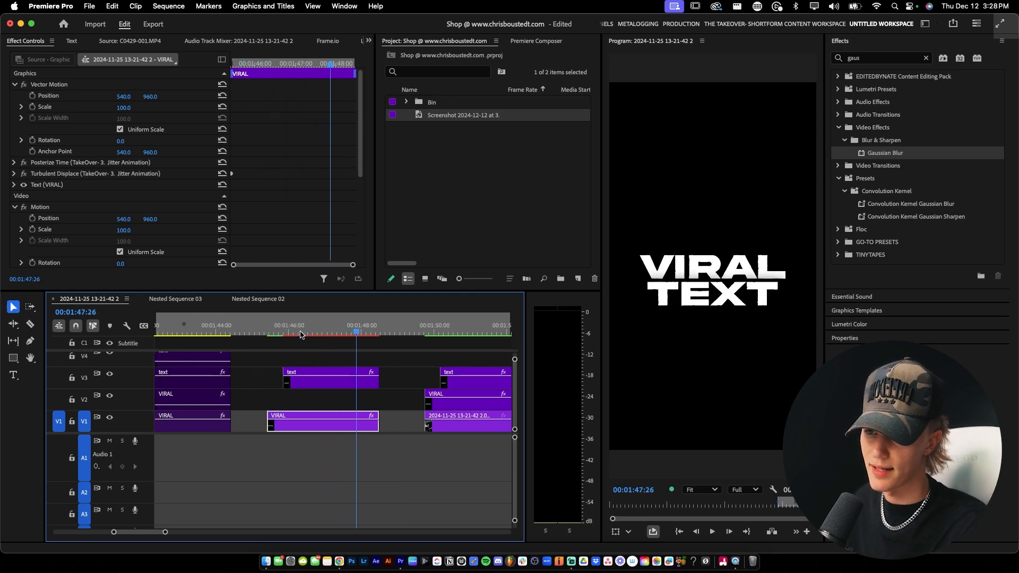
{"action": "key", "text": "space"}
Examine the Posterize Time and Turbulent Displace settings on the jitter example's V3 text clip, with the playhead at 00:01:47:10
{"action": "left_click", "coordinate": [298, 375]}
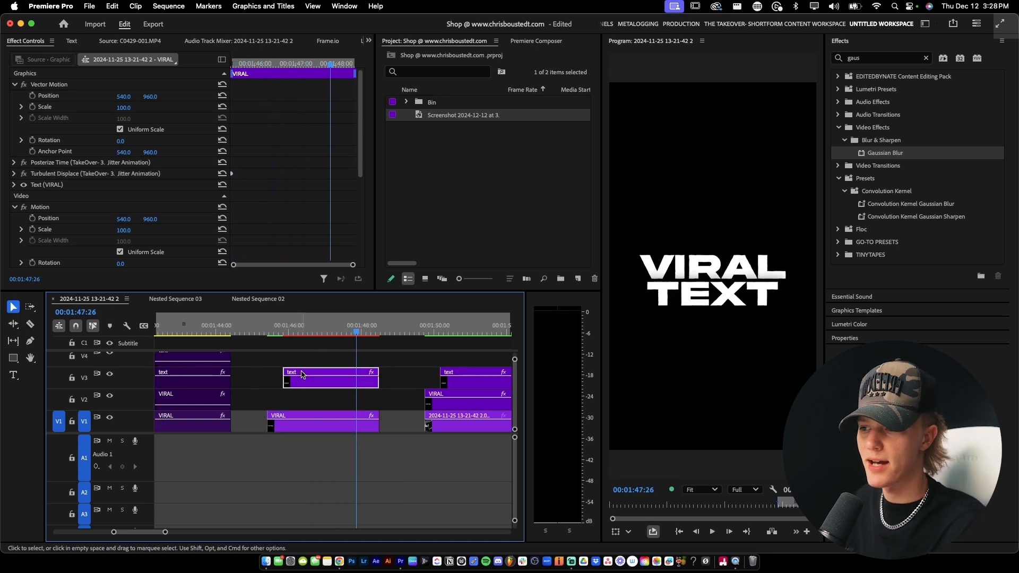
{"action": "left_click", "coordinate": [15, 173]}
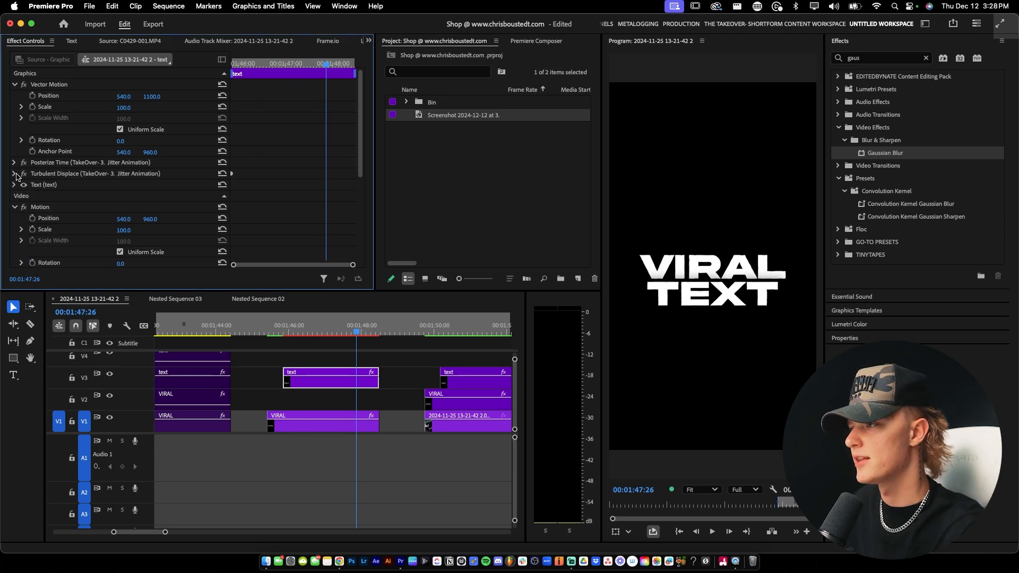
{"action": "left_click", "coordinate": [15, 162]}
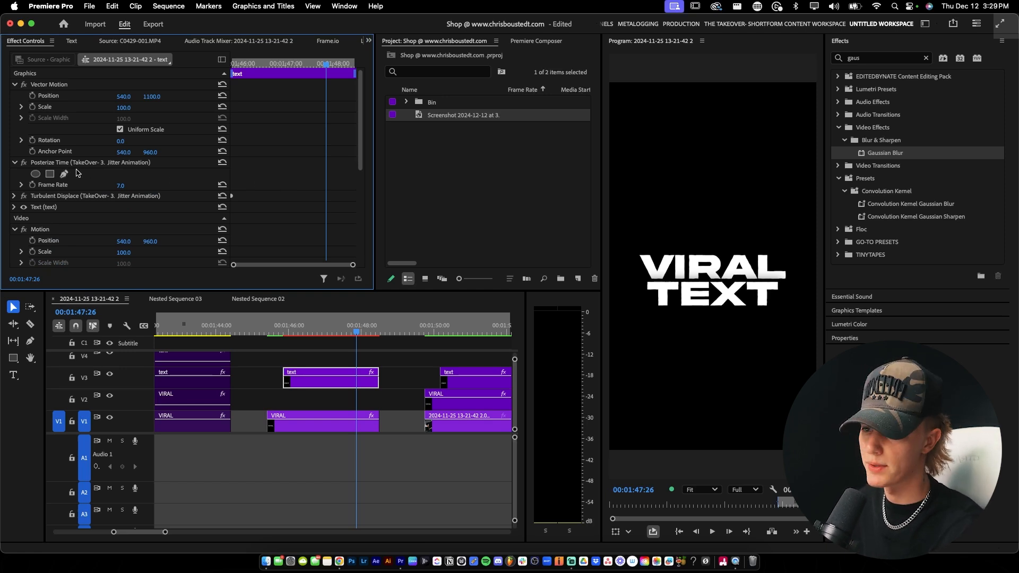
{"action": "left_click", "coordinate": [15, 196]}
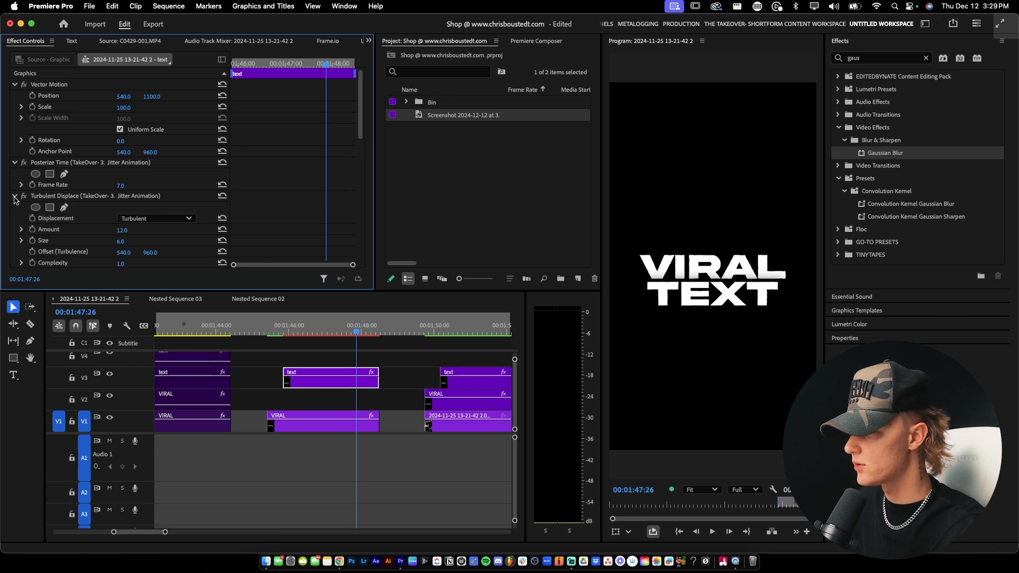
{"action": "scroll", "coordinate": [104, 113], "scroll_direction": "down", "scroll_amount": 5}
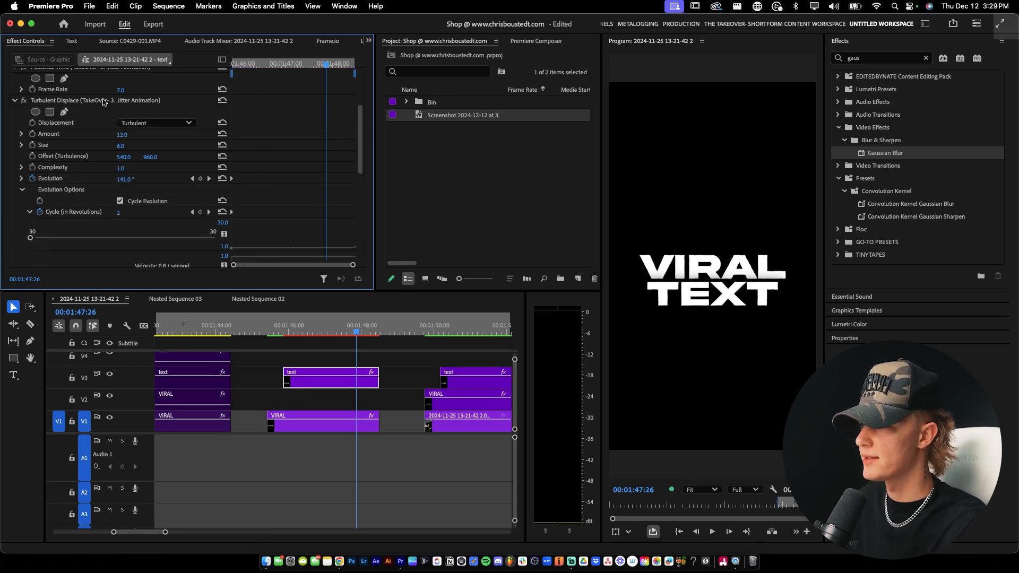
{"action": "left_click_drag", "start_coordinate": [118, 136], "coordinate": [137, 135]}
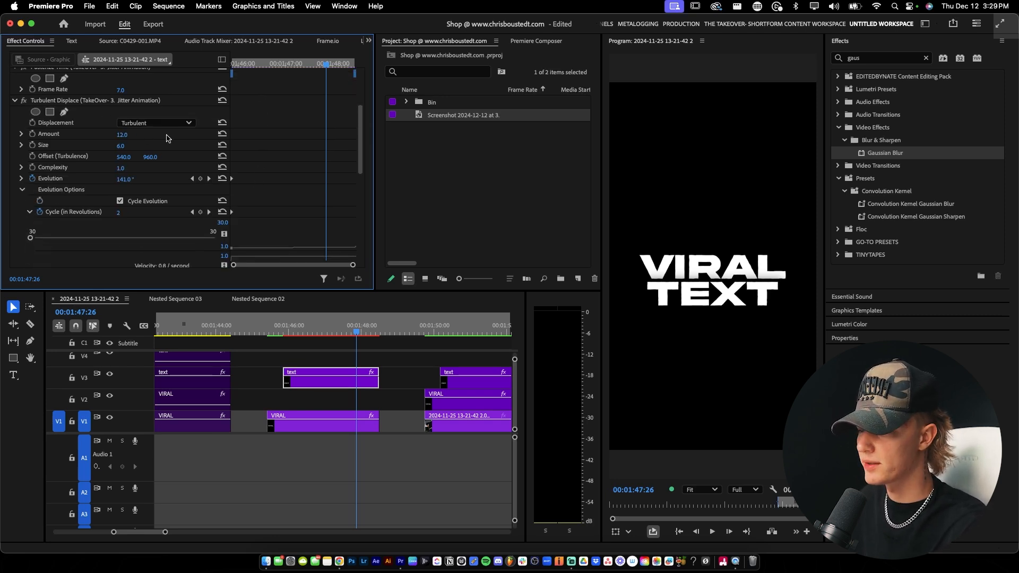
{"action": "left_click_drag", "start_coordinate": [350, 331], "coordinate": [339, 329]}
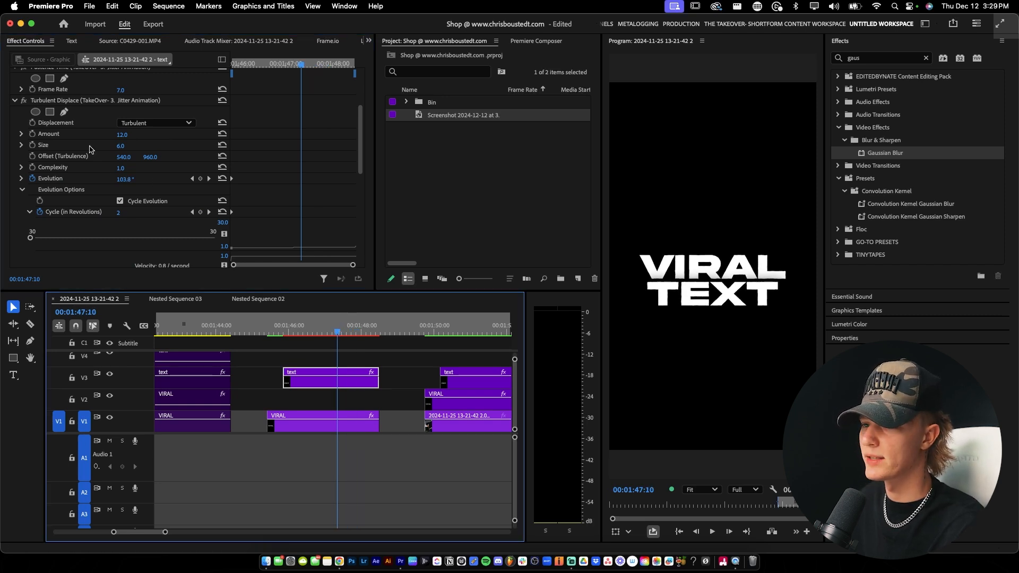
With the playhead at 00:01:47:11, place the ending Evolution keyframe of Turbulent Displace at the end of the V3 text clip
{"action": "left_click", "coordinate": [69, 135]}
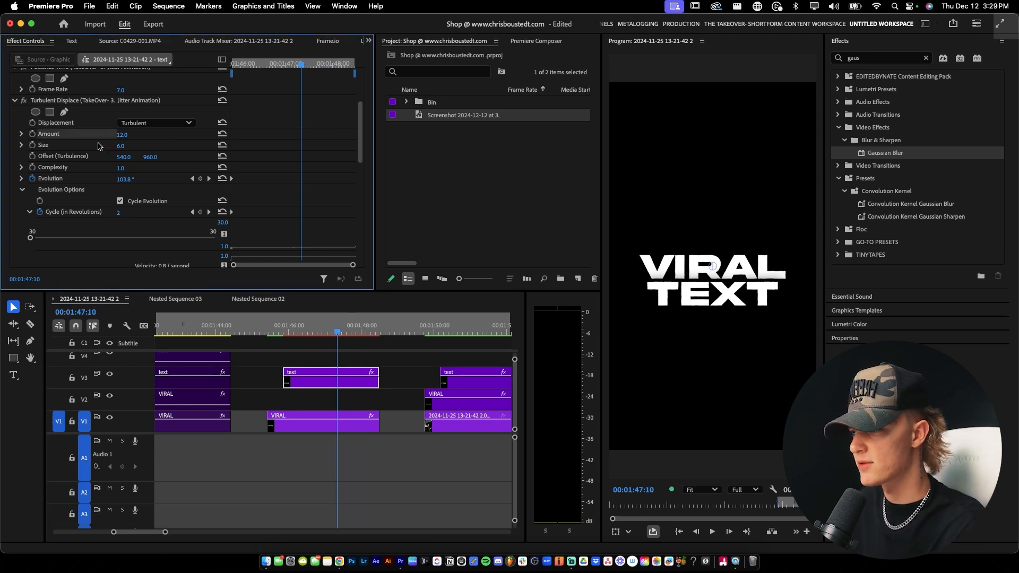
{"action": "left_click", "coordinate": [56, 146]}
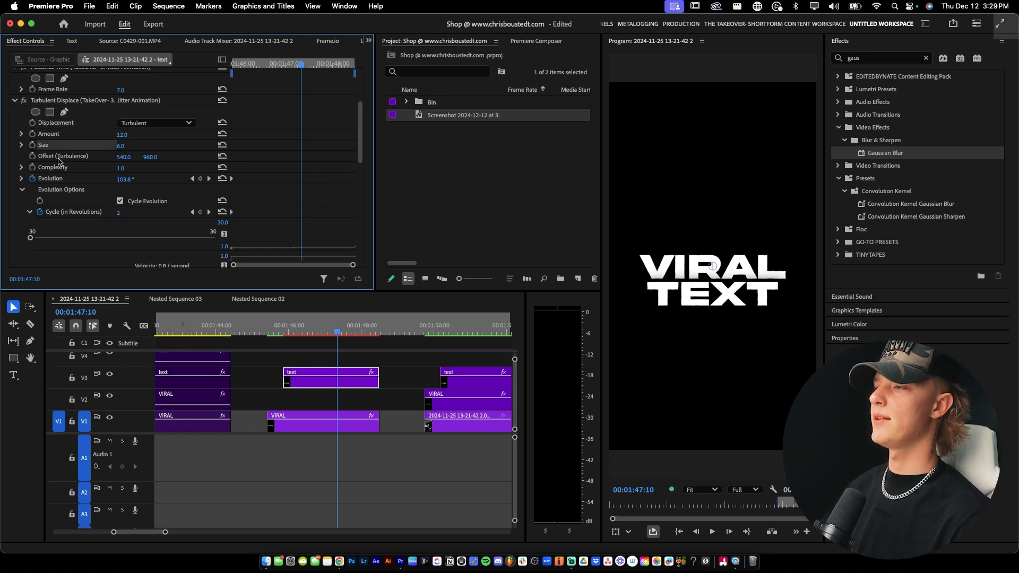
{"action": "left_click_drag", "start_coordinate": [248, 64], "coordinate": [302, 63]}
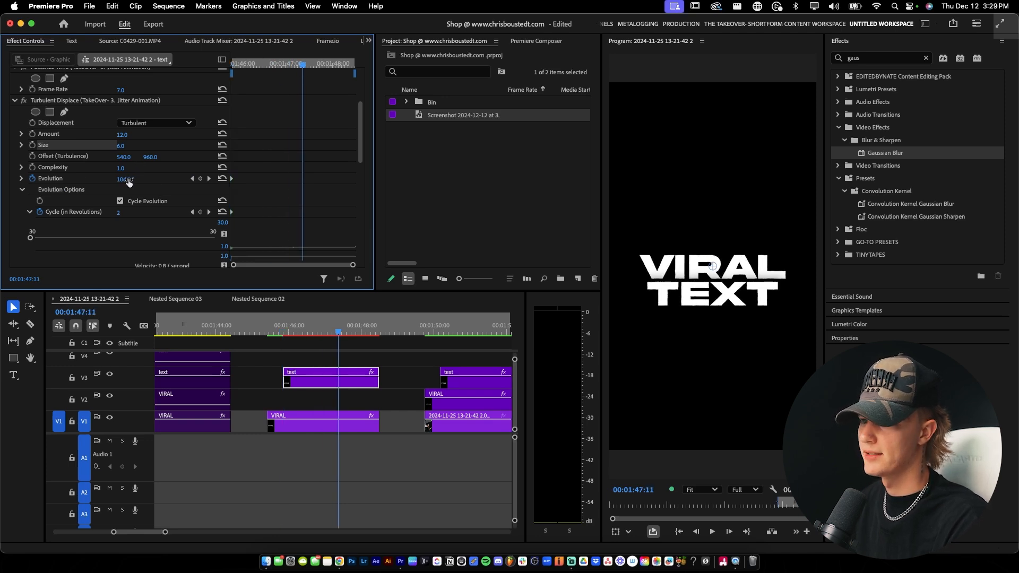
{"action": "left_click_drag", "start_coordinate": [125, 179], "coordinate": [143, 180]}
{"action": "left_click_drag", "start_coordinate": [303, 178], "coordinate": [403, 179]}
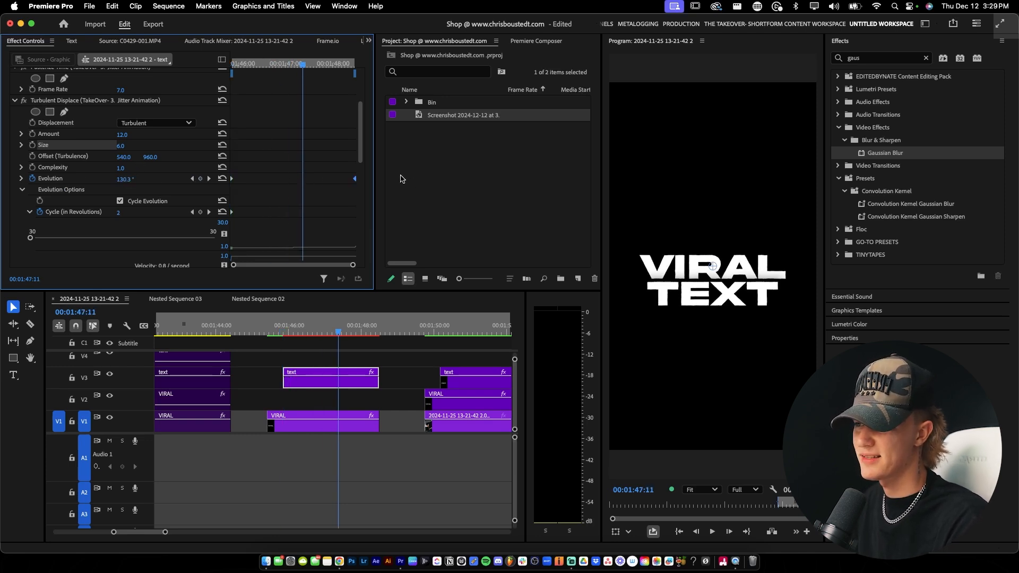
Preview the jitter animation from the start of the V3 text clip at 00:01:45:25
{"action": "left_click_drag", "start_coordinate": [286, 64], "coordinate": [231, 65]}
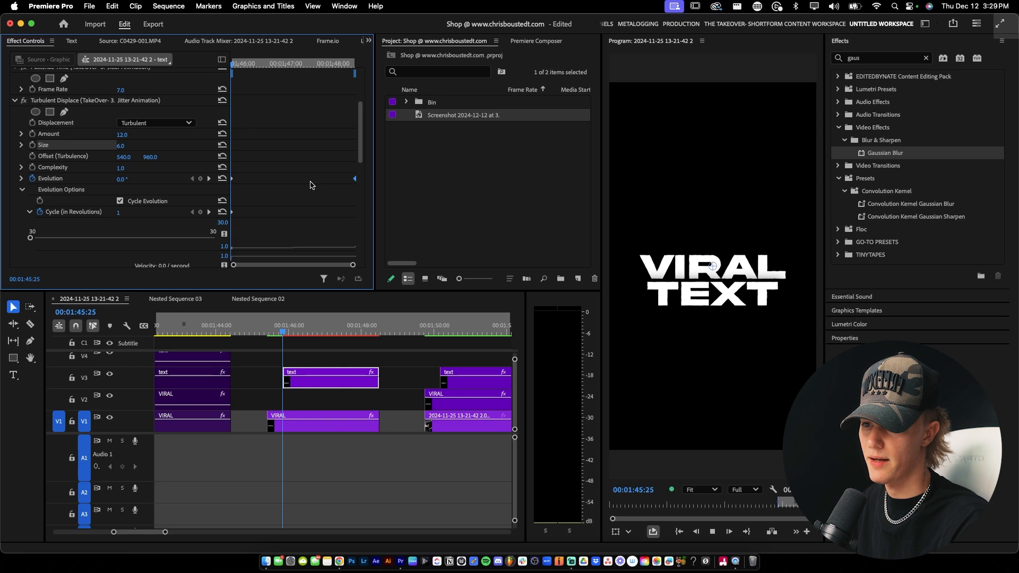
{"action": "key", "text": "space"}
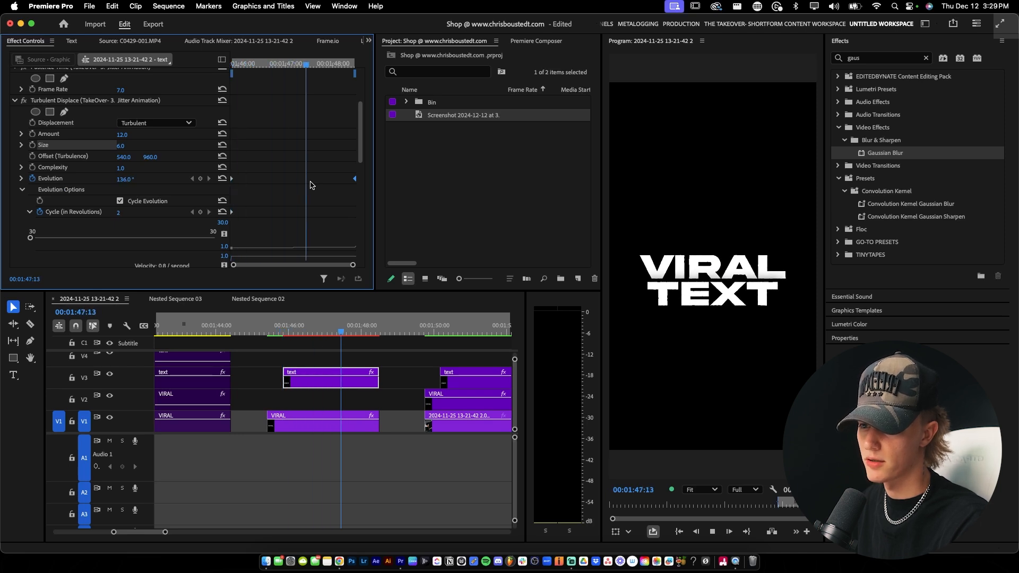
{"action": "key", "text": "space"}
Select the jitter example's V3 text clip and search the effects for "takeover" to find the jitter preset
{"action": "left_click", "coordinate": [394, 379]}
{"action": "left_click", "coordinate": [346, 385]}
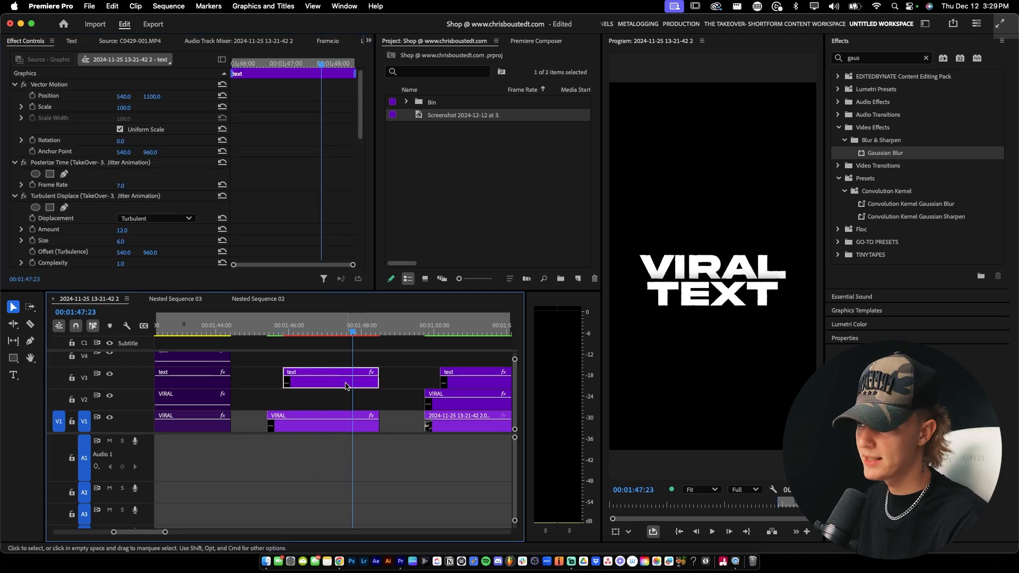
{"action": "key", "text": "shift+7"}
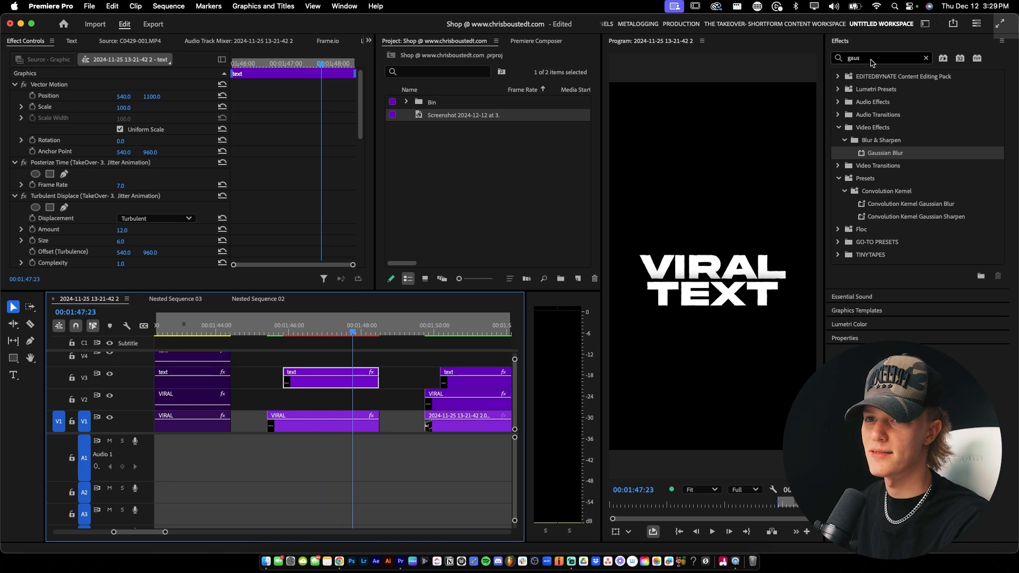
{"action": "type", "text": "takevoer"}
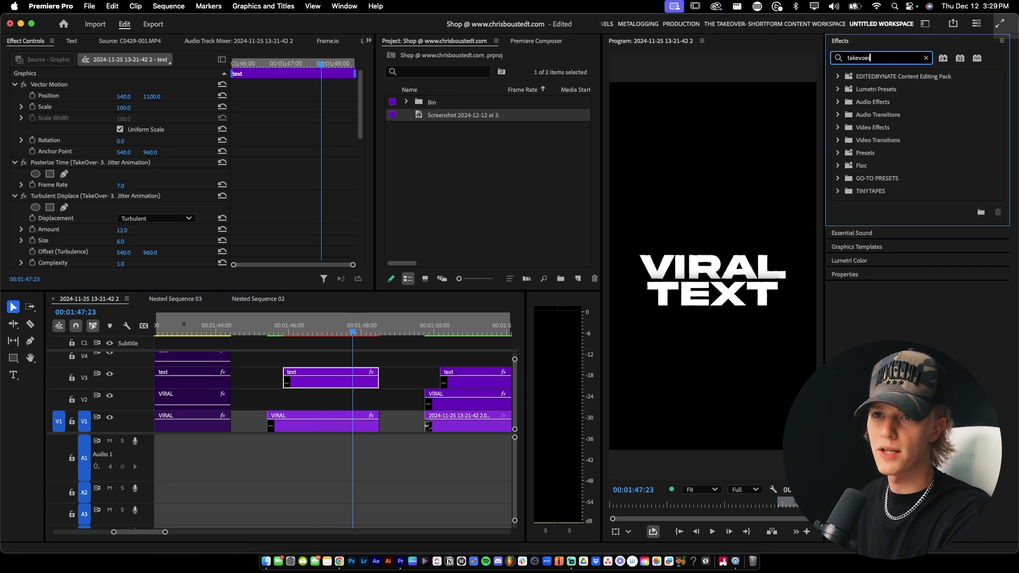
{"action": "key", "text": "BackSpace"}
{"action": "key", "text": "BackSpace"}
{"action": "type", "text": "ov"}
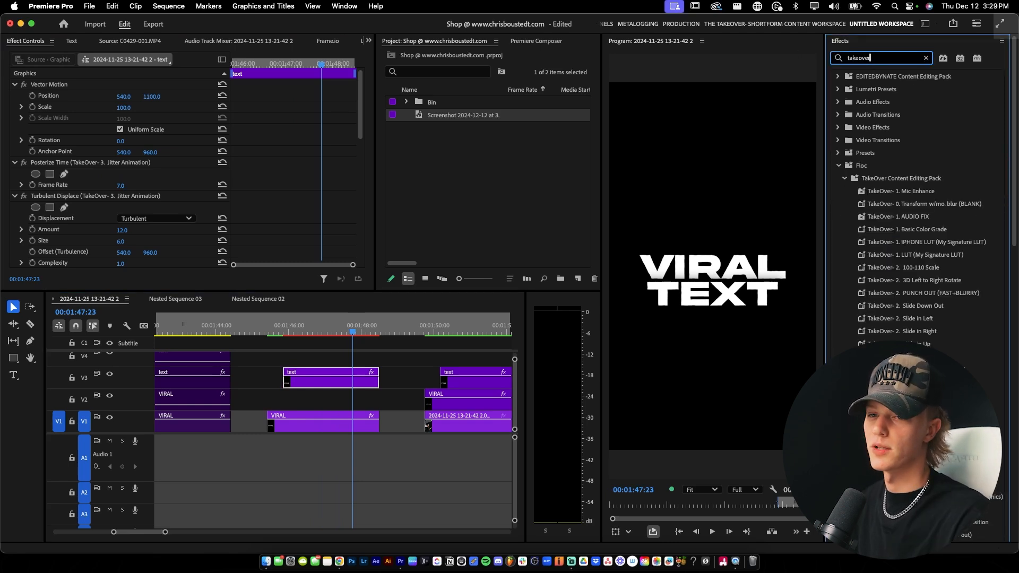
{"action": "scroll", "coordinate": [991, 247], "scroll_direction": "down", "scroll_amount": 10}
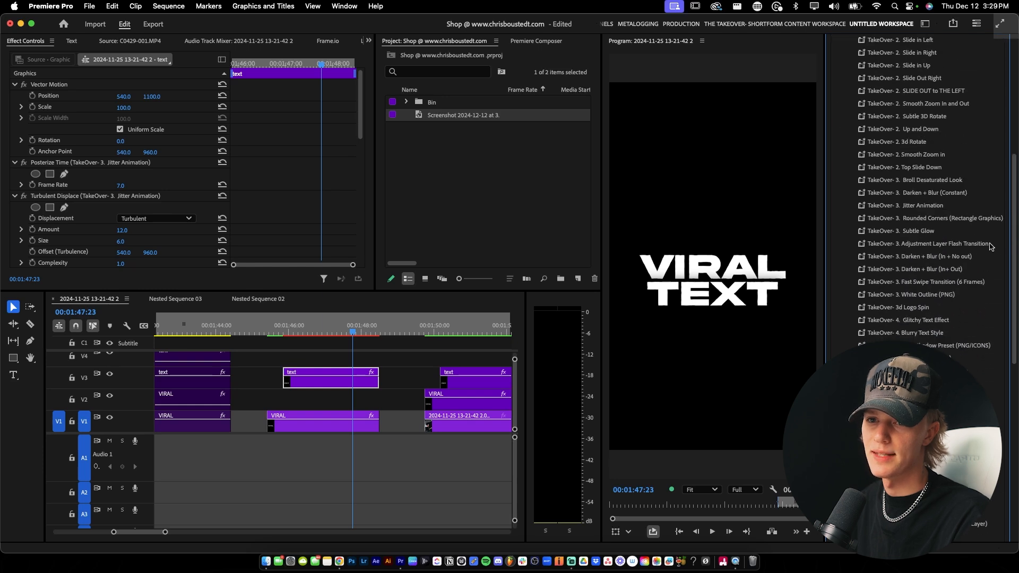
Try the TakeOver- 3. Jitter Animation preset on the V3 text clip, and undo it
{"action": "left_click", "coordinate": [928, 206]}
{"action": "double_click", "coordinate": [934, 208]}
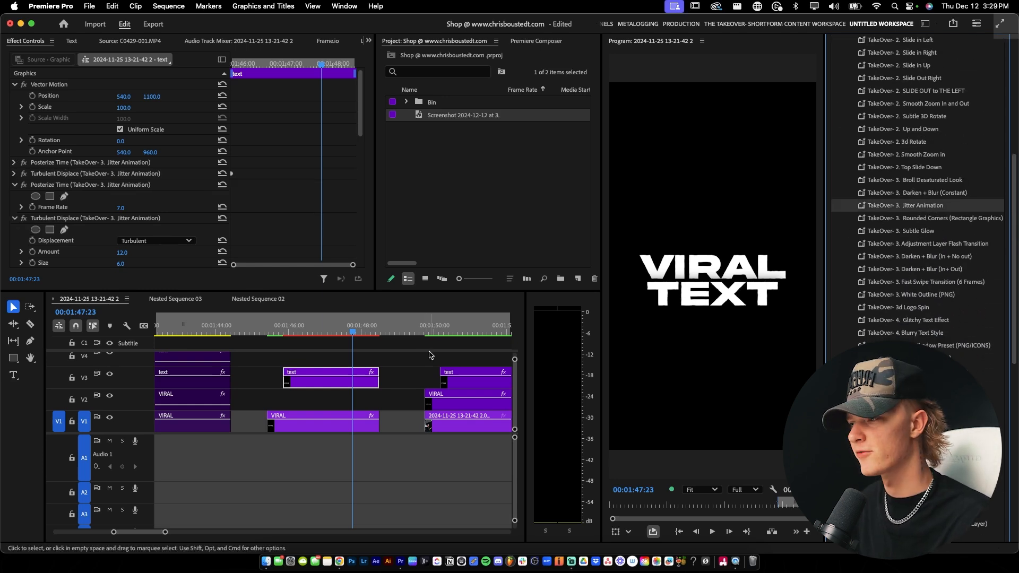
{"action": "key", "text": "super+z"}
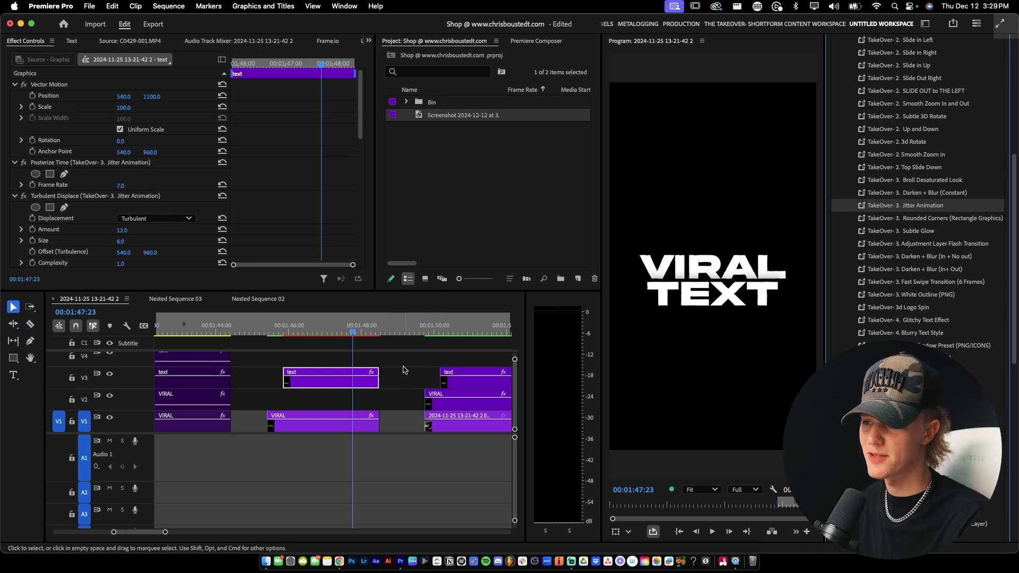
Move the playhead to the start of the fifth text example at 00:01:49:22, where its V1 still image begins
{"action": "key", "text": "minus"}
{"action": "key", "text": "minus"}
{"action": "key", "text": "minus"}
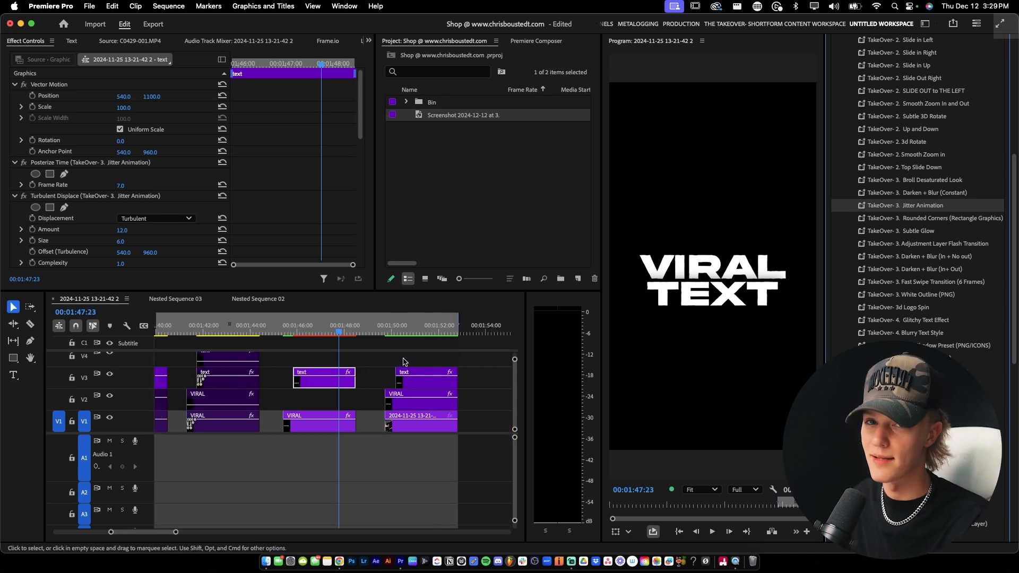
{"action": "left_click", "coordinate": [392, 332]}
{"action": "scroll", "coordinate": [377, 333], "scroll_direction": "right", "scroll_amount": 3}
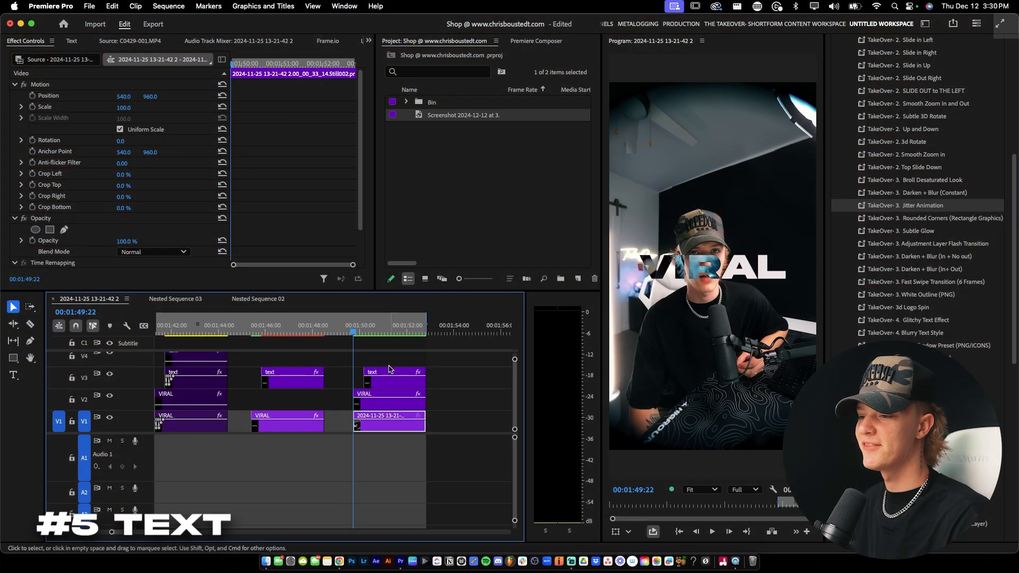
{"action": "scroll", "coordinate": [404, 379], "scroll_direction": "up", "scroll_amount": 2}
{"action": "scroll", "coordinate": [323, 362], "scroll_direction": "right", "scroll_amount": 3}
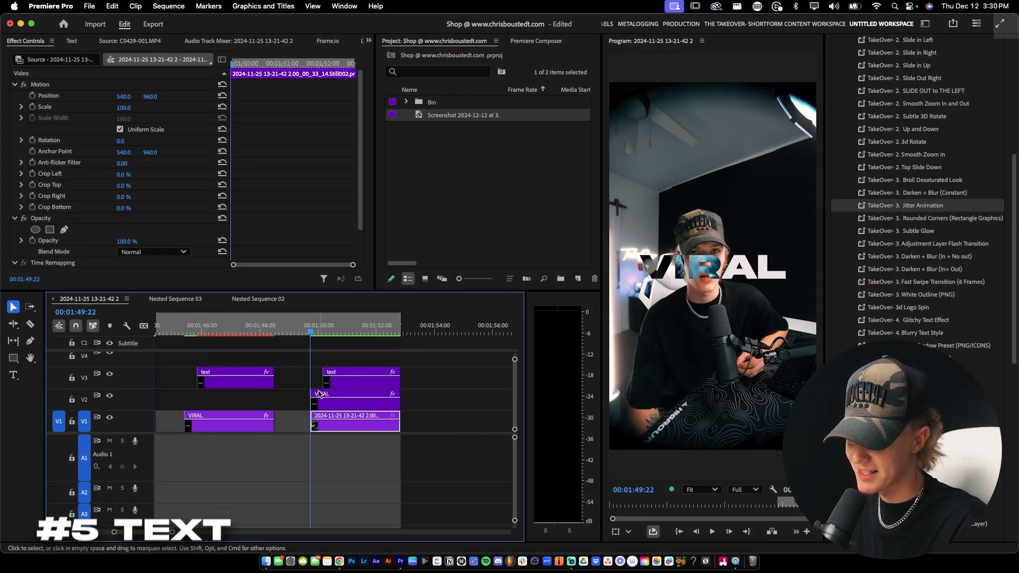
Set the Blend Mode of the fifth example's V2 VIRAL clip to Normal
{"action": "left_click", "coordinate": [350, 399]}
{"action": "scroll", "coordinate": [88, 138], "scroll_direction": "down", "scroll_amount": 5}
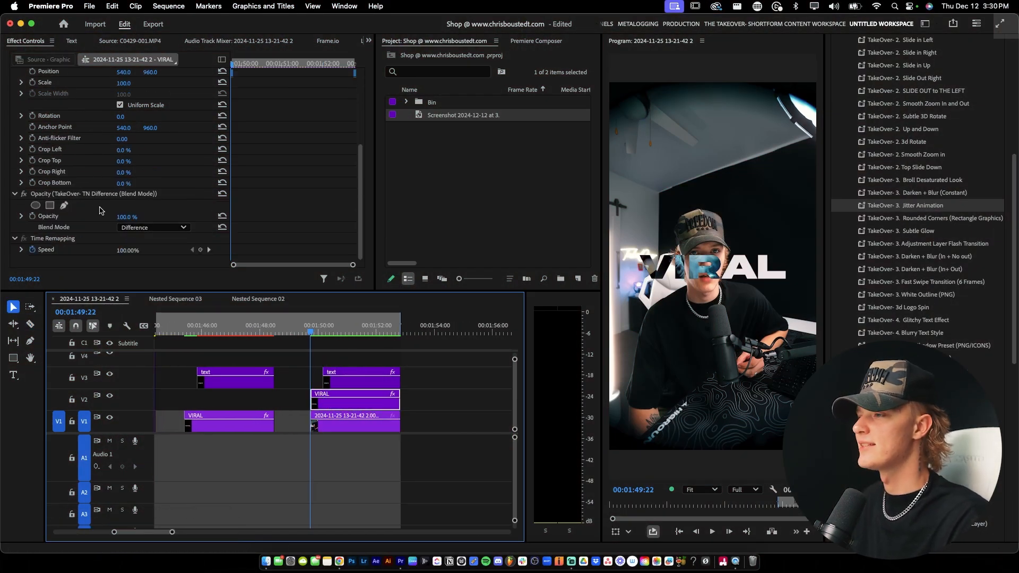
{"action": "left_click", "coordinate": [151, 227]}
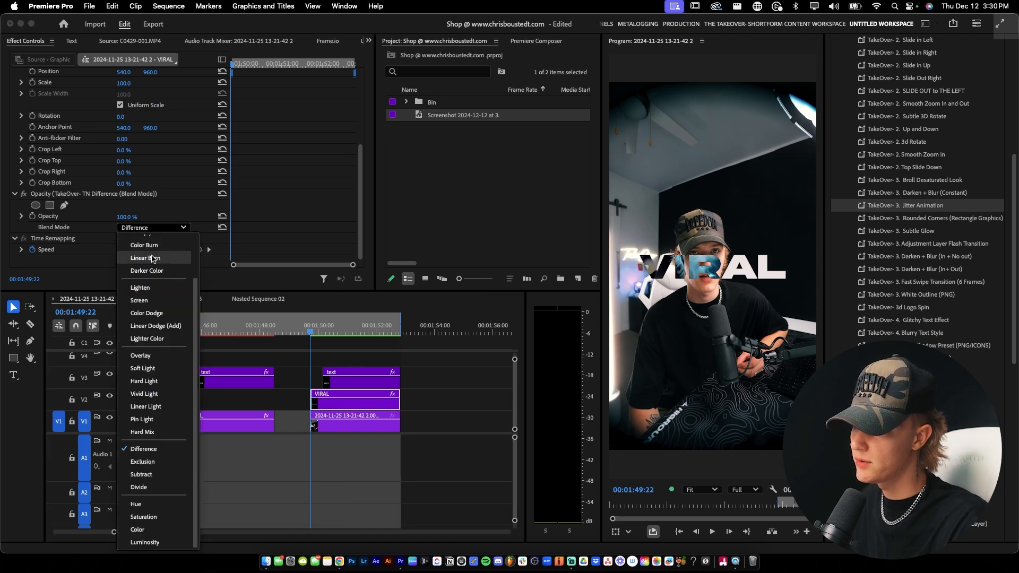
{"action": "left_click", "coordinate": [141, 241]}
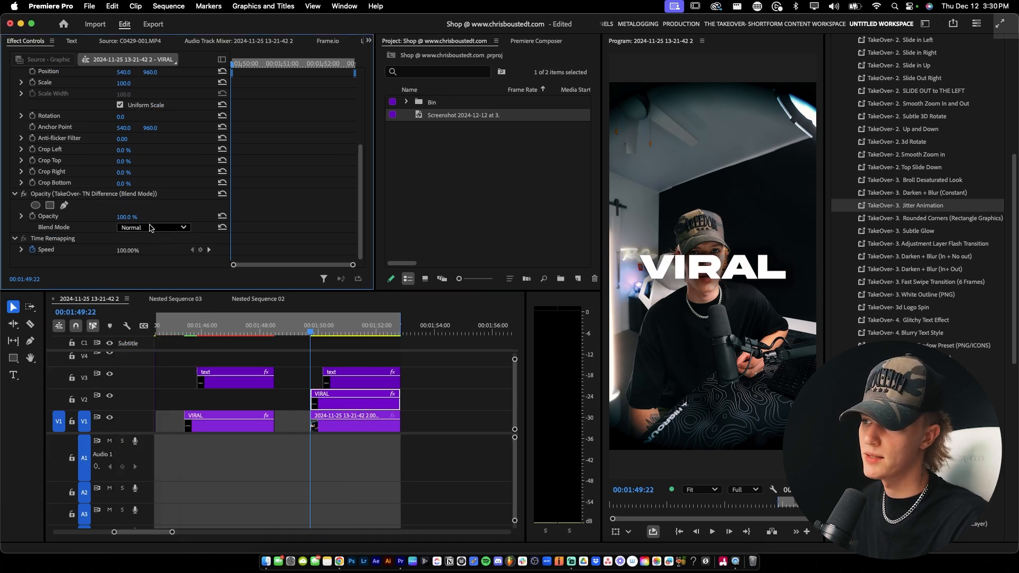
Set the V2 VIRAL clip's Blend Mode to Difference so the text inverts against the footage below
{"action": "left_click", "coordinate": [151, 228]}
{"action": "scroll", "coordinate": [156, 334], "scroll_direction": "down", "scroll_amount": 2}
{"action": "scroll", "coordinate": [155, 333], "scroll_direction": "down", "scroll_amount": 1}
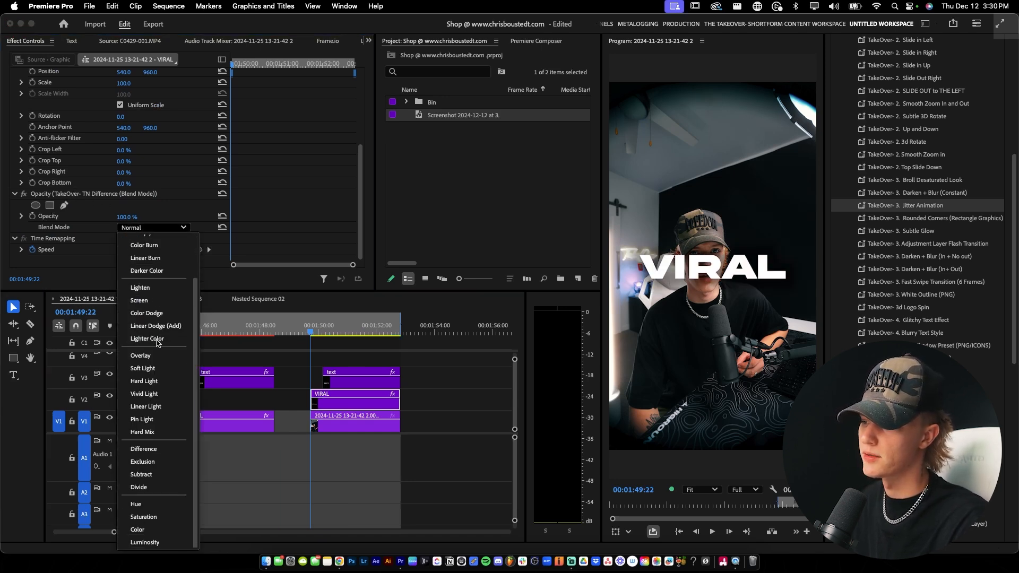
{"action": "left_click", "coordinate": [159, 447]}
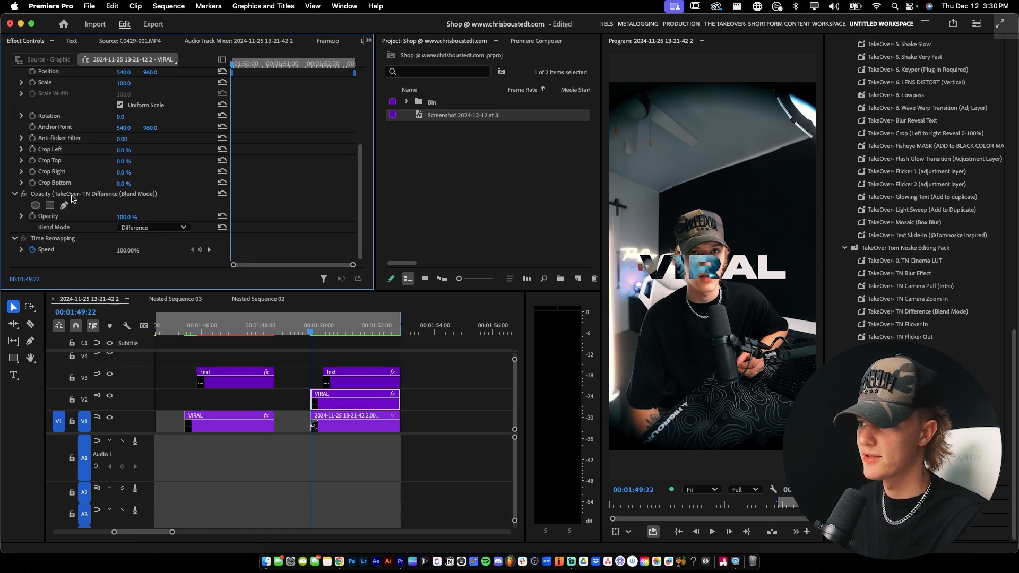
{"action": "right_click", "coordinate": [79, 221]}
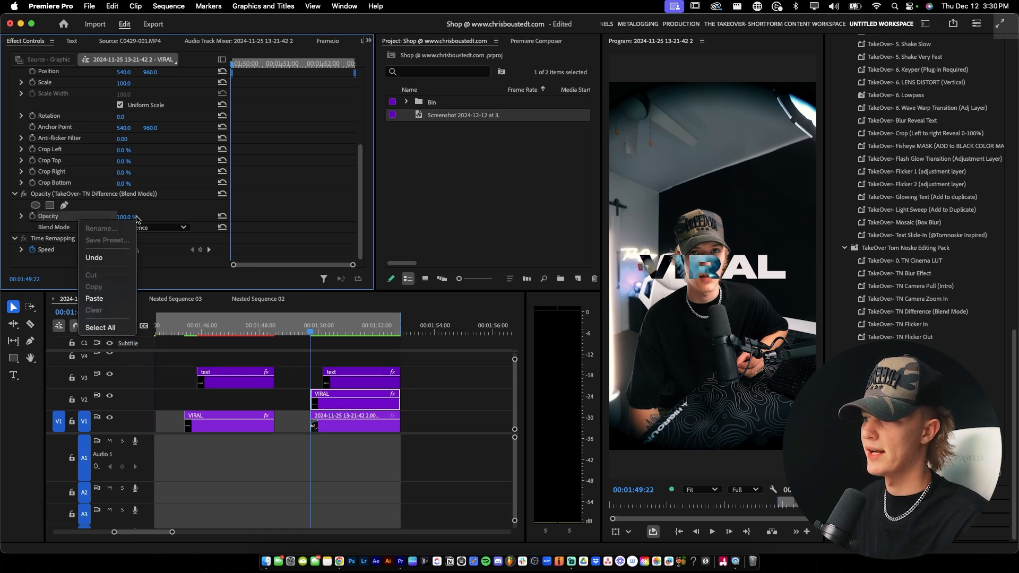
{"action": "left_click", "coordinate": [210, 271]}
{"action": "left_click", "coordinate": [146, 195]}
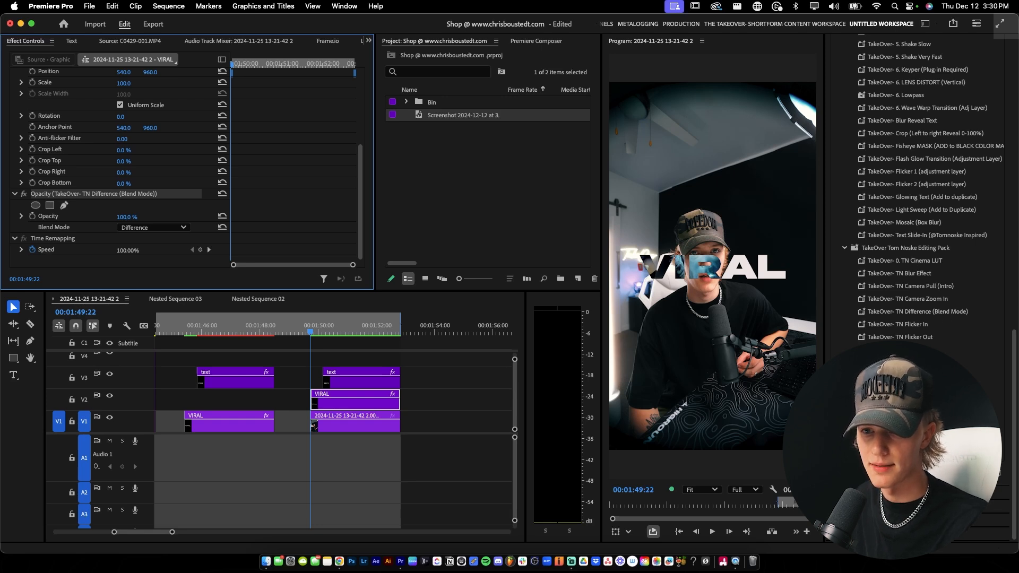
Apply the TakeOver- TN Difference (Blend Mode) preset to the fifth example's text clip on V3
{"action": "left_click", "coordinate": [933, 312]}
{"action": "left_click_drag", "start_coordinate": [934, 312], "coordinate": [339, 380]}
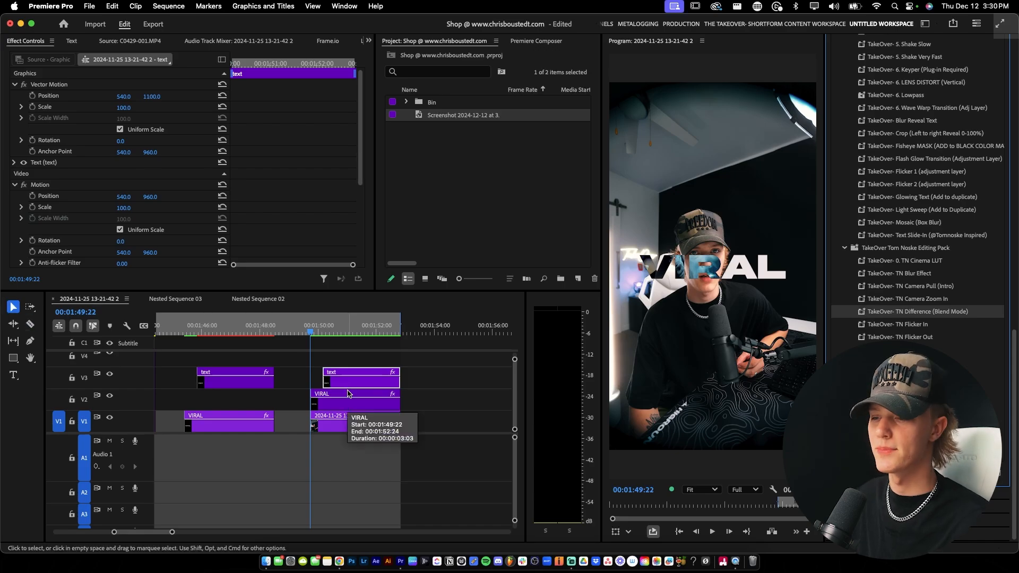